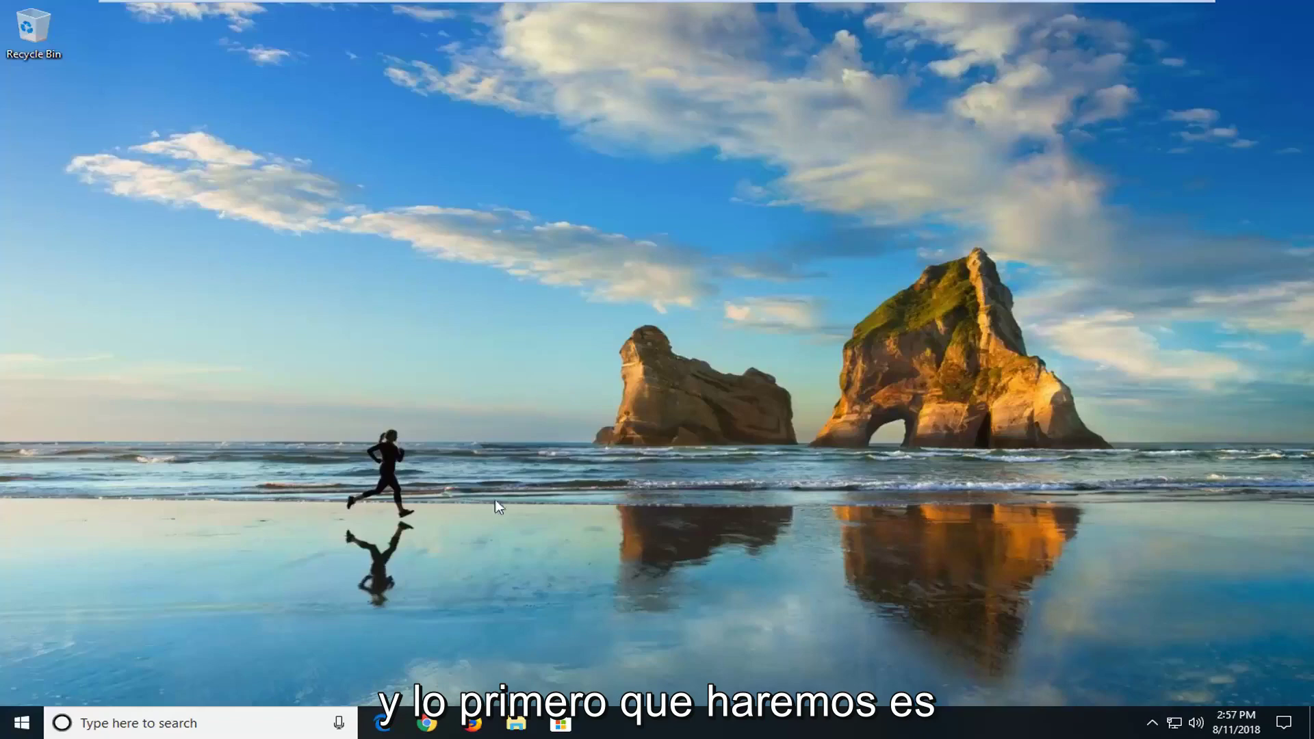
- Search Windows for "troubleshoot" and open the Troubleshoot system settings
{"action": "left_click", "coordinate": [22, 723]}
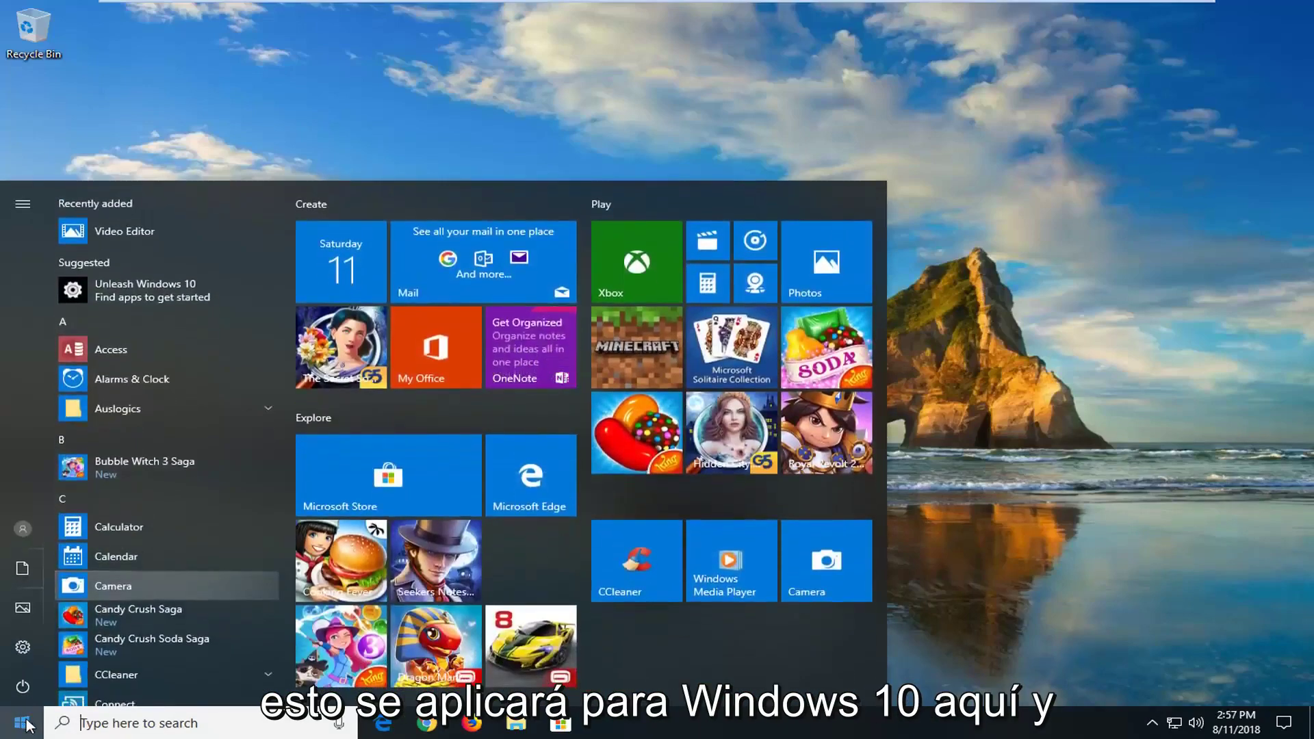
{"action": "type", "text": "troubleshoot"}
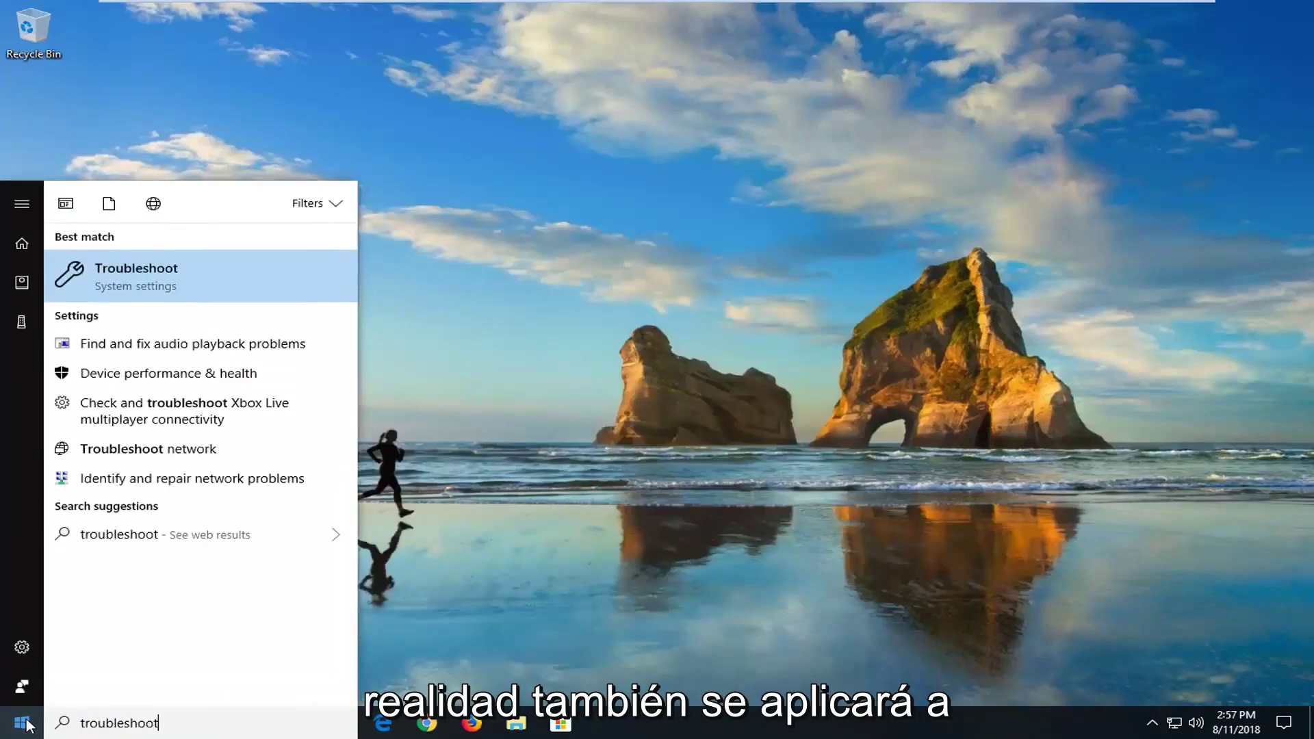
{"action": "left_click", "coordinate": [133, 276]}
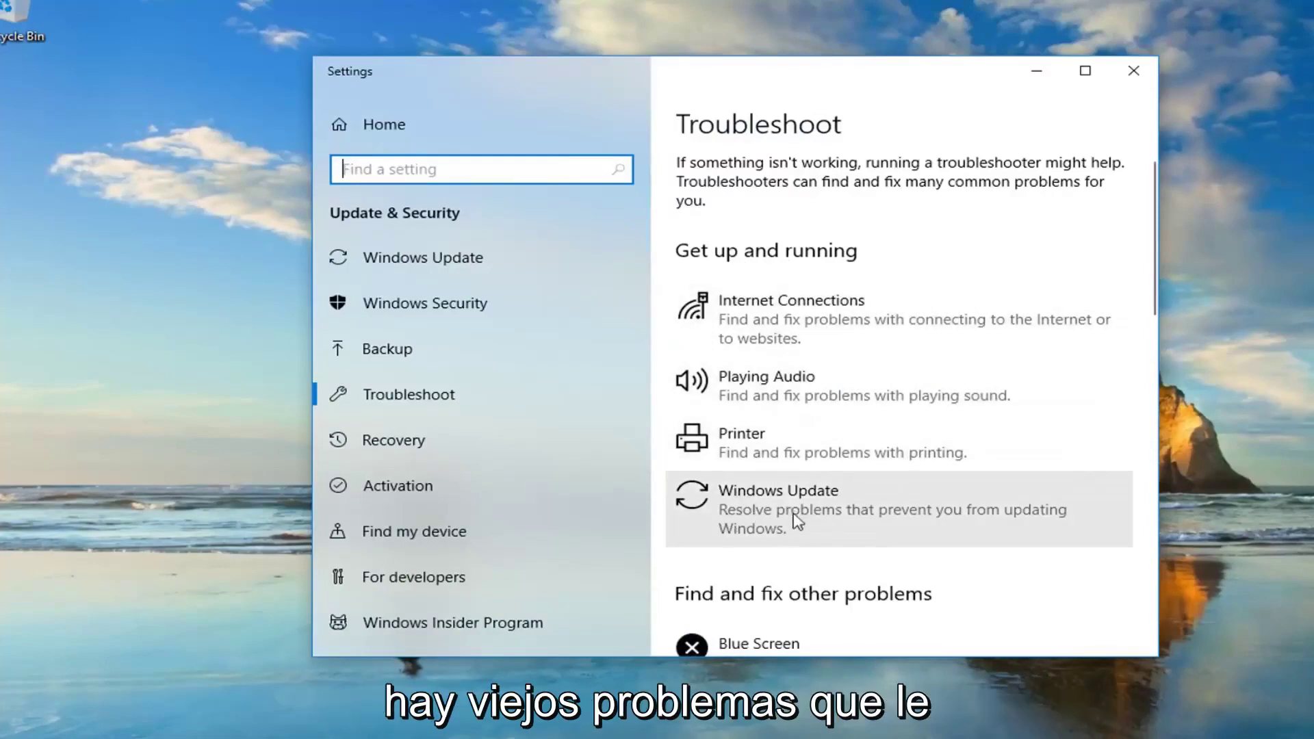
- Run the Windows Update troubleshooter through to completion, and close both the troubleshooter and the Settings window
{"action": "left_click", "coordinate": [965, 520]}
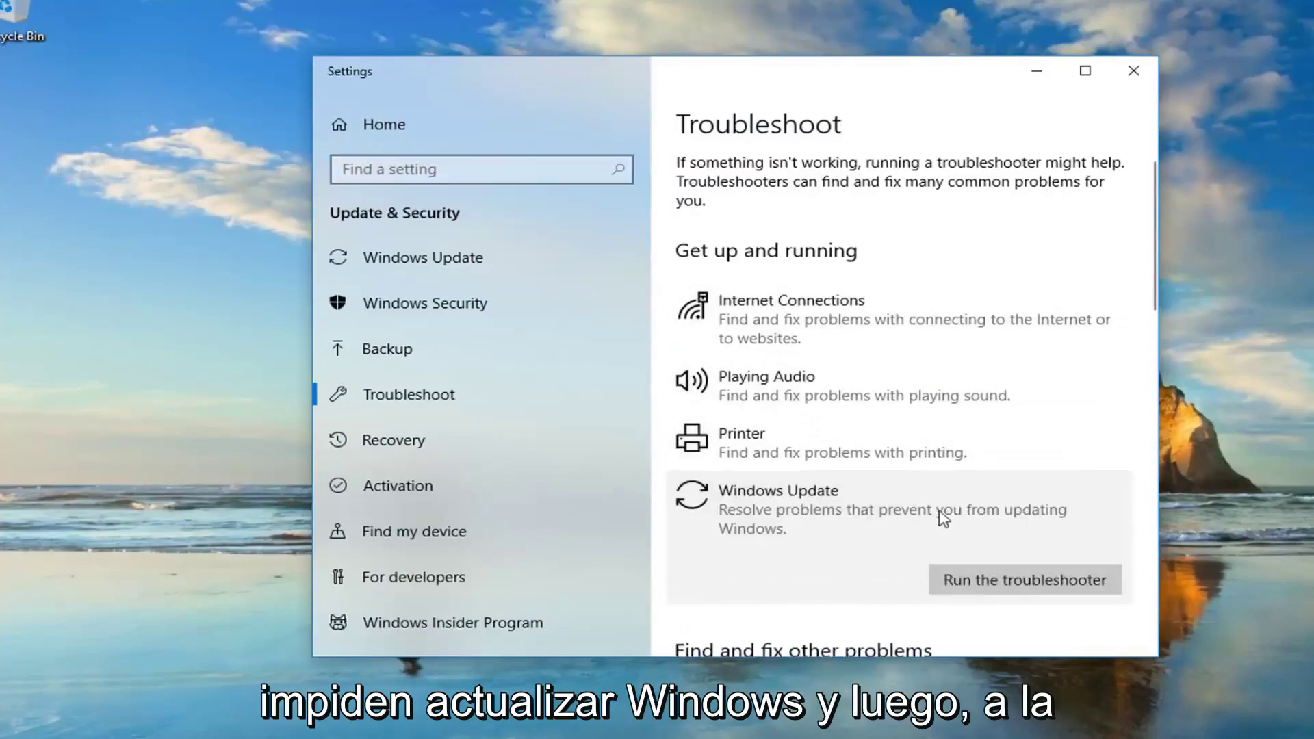
{"action": "left_click", "coordinate": [967, 580]}
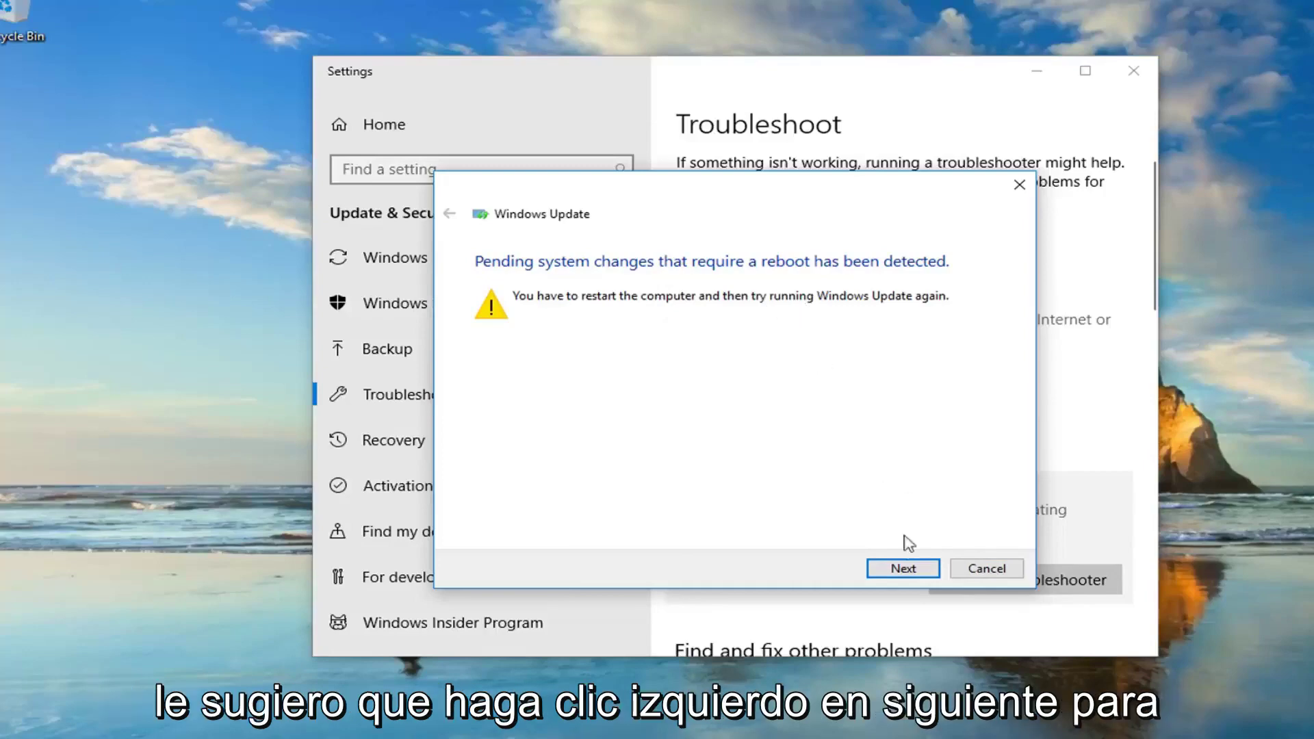
{"action": "left_click", "coordinate": [903, 569]}
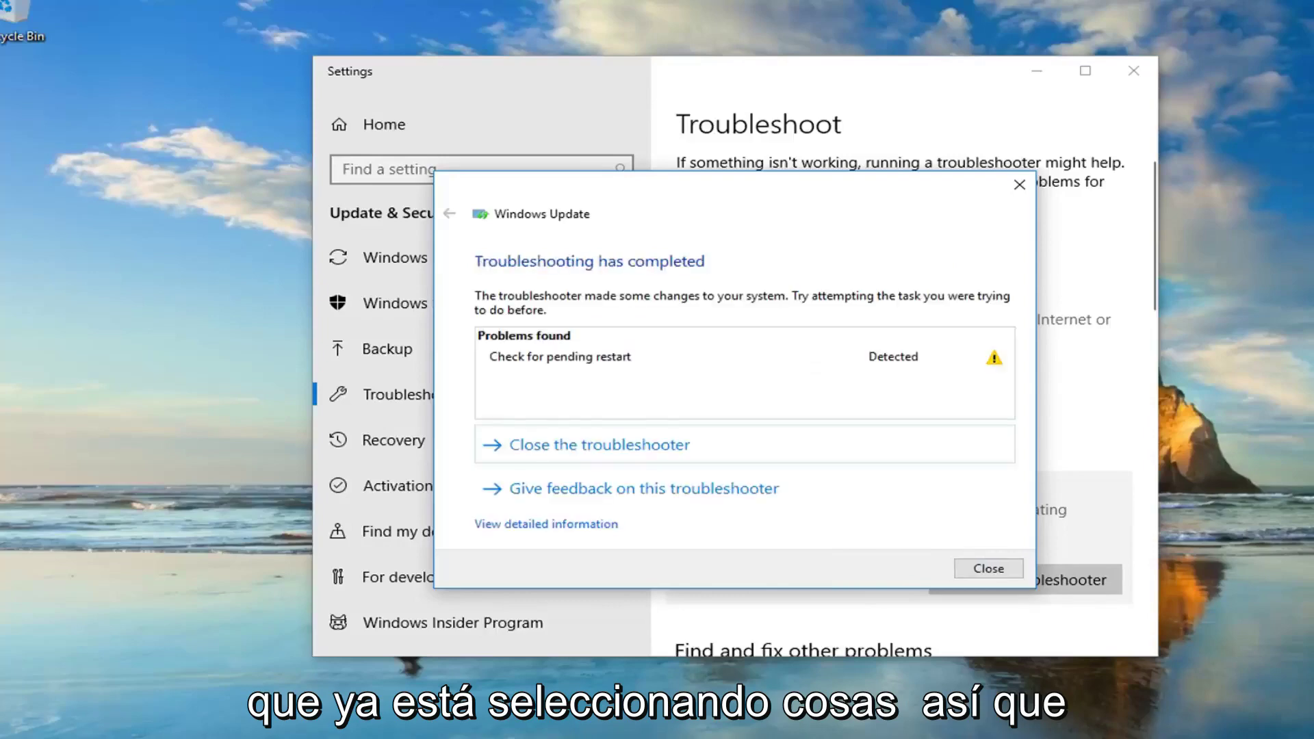
{"action": "left_click", "coordinate": [989, 569]}
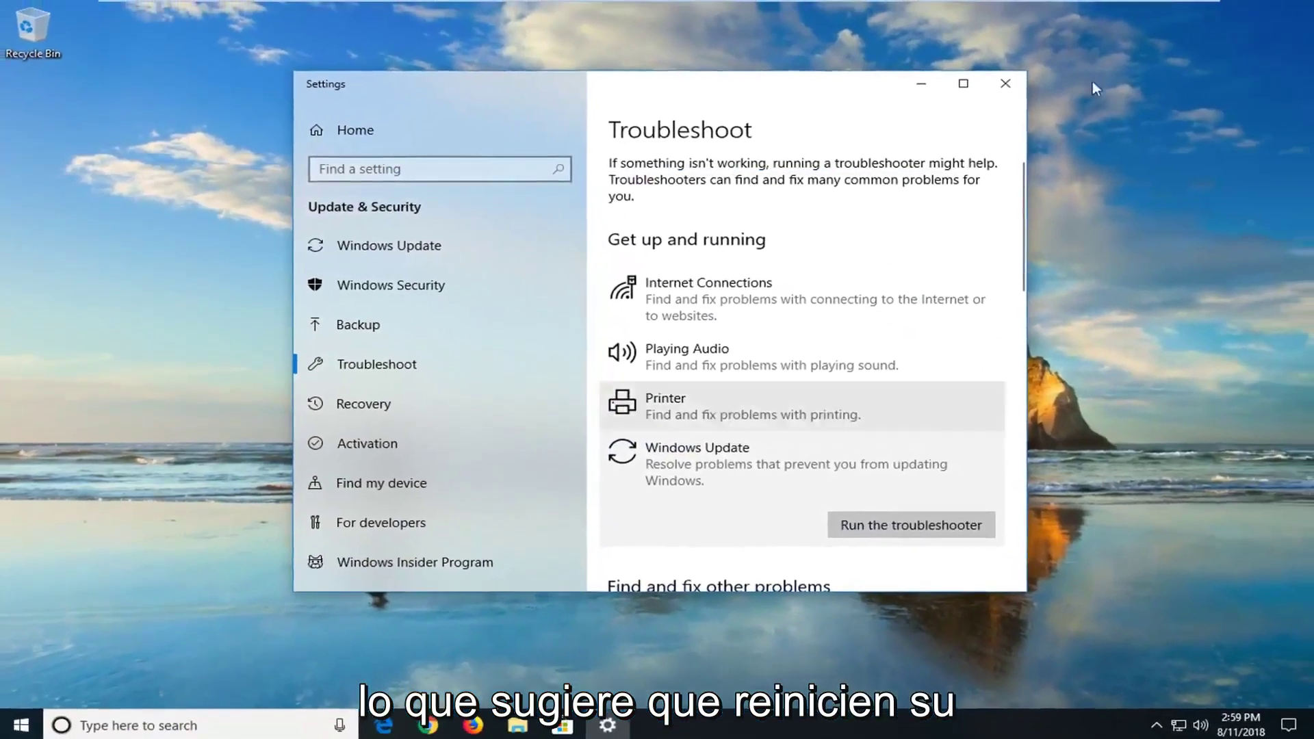
{"action": "left_click", "coordinate": [1002, 84]}
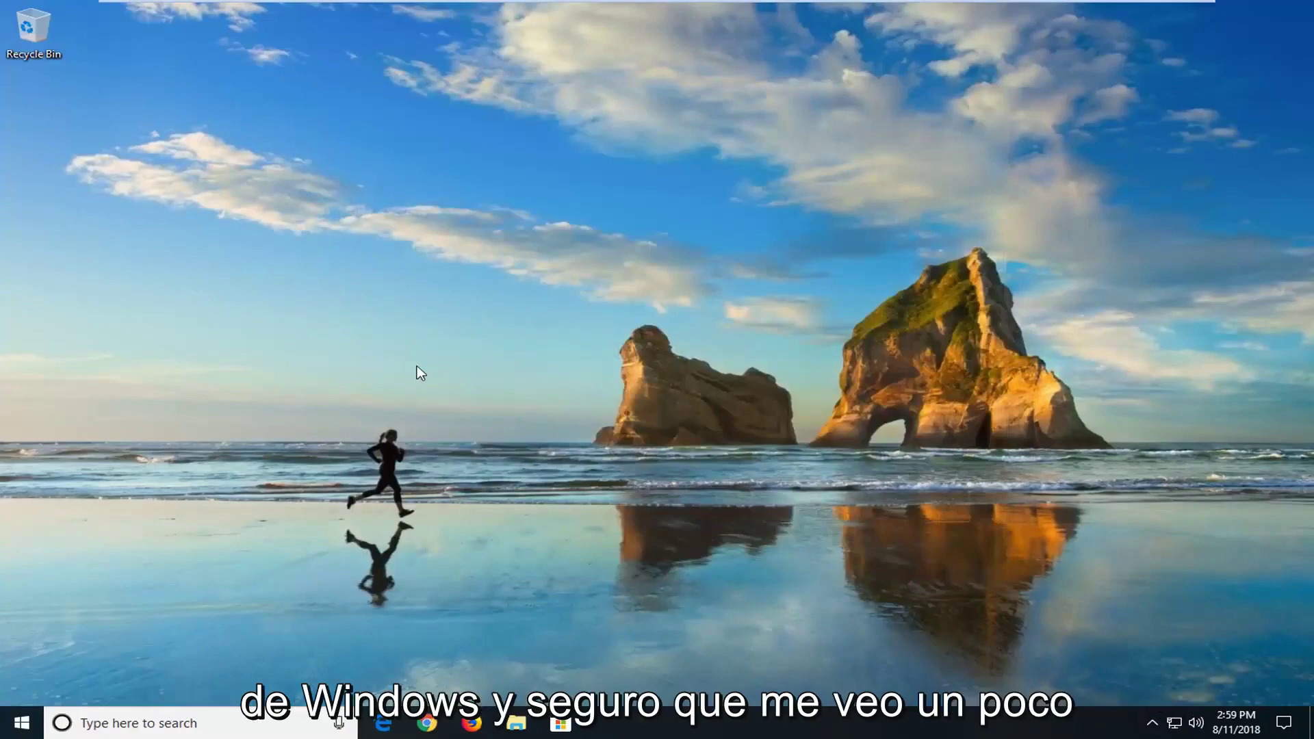
- Search Windows for "file explorer" and open the File Explorer desktop app
{"action": "left_click", "coordinate": [20, 726]}
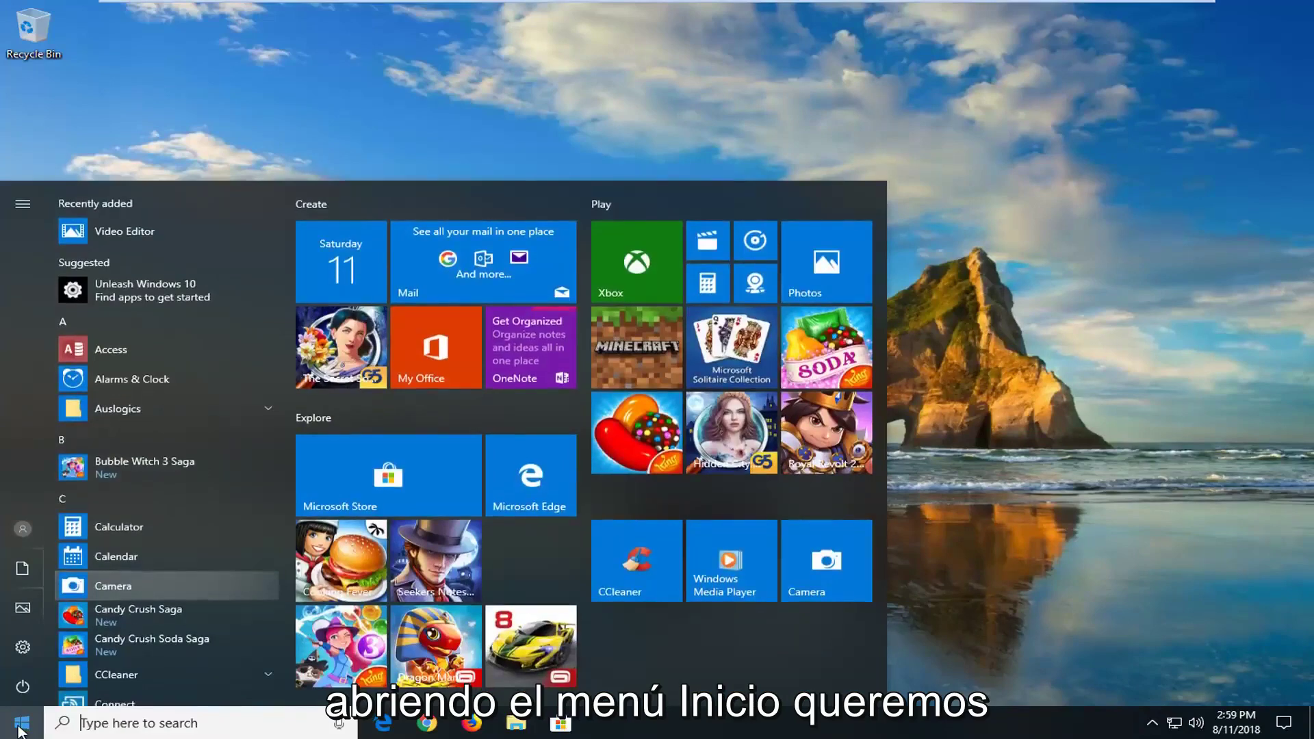
{"action": "type", "text": "file expore"}
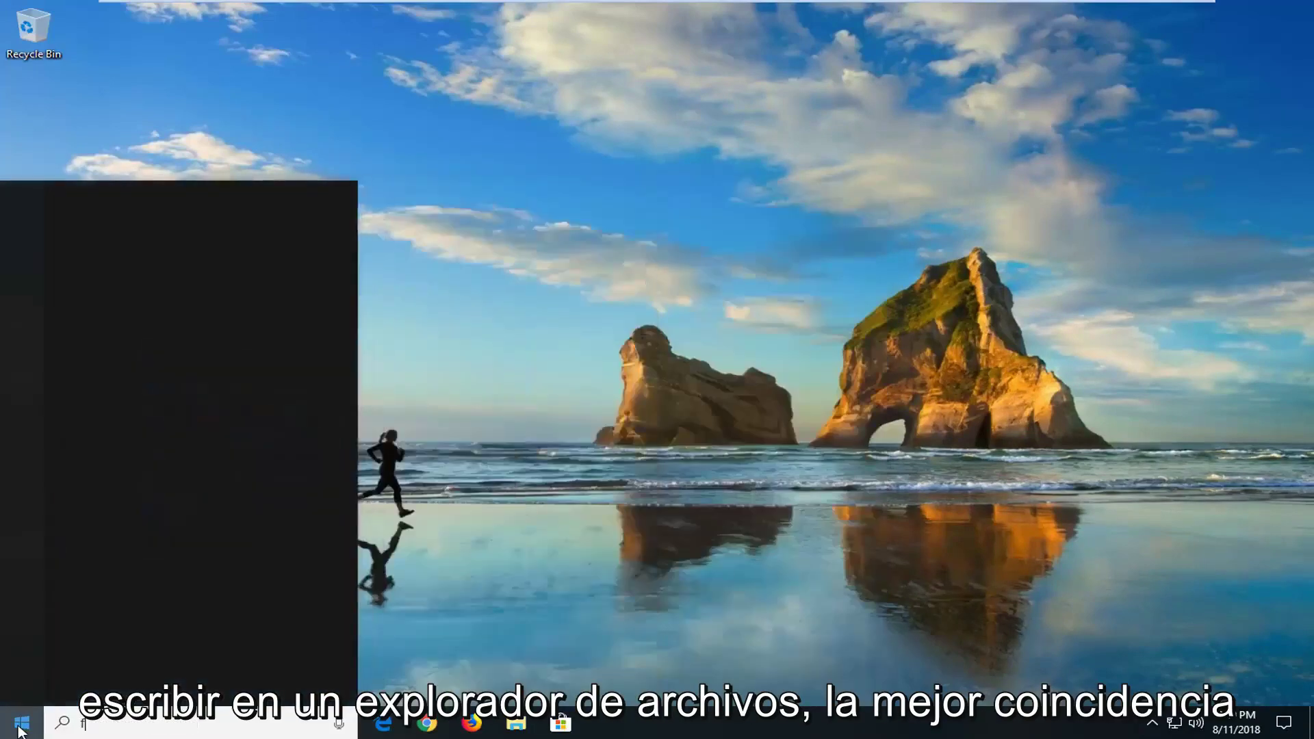
{"action": "key", "text": "BackSpace"}
{"action": "key", "text": "BackSpace"}
{"action": "key", "text": "BackSpace"}
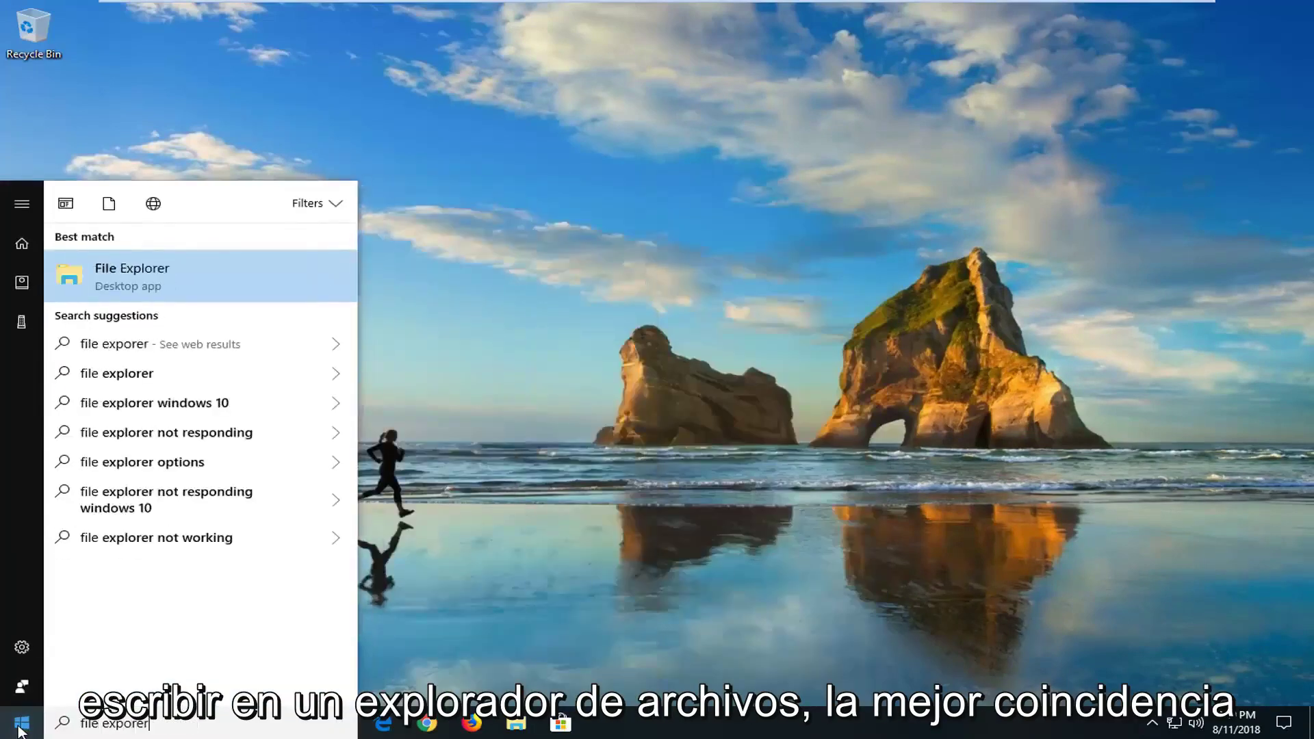
{"action": "type", "text": "lor"}
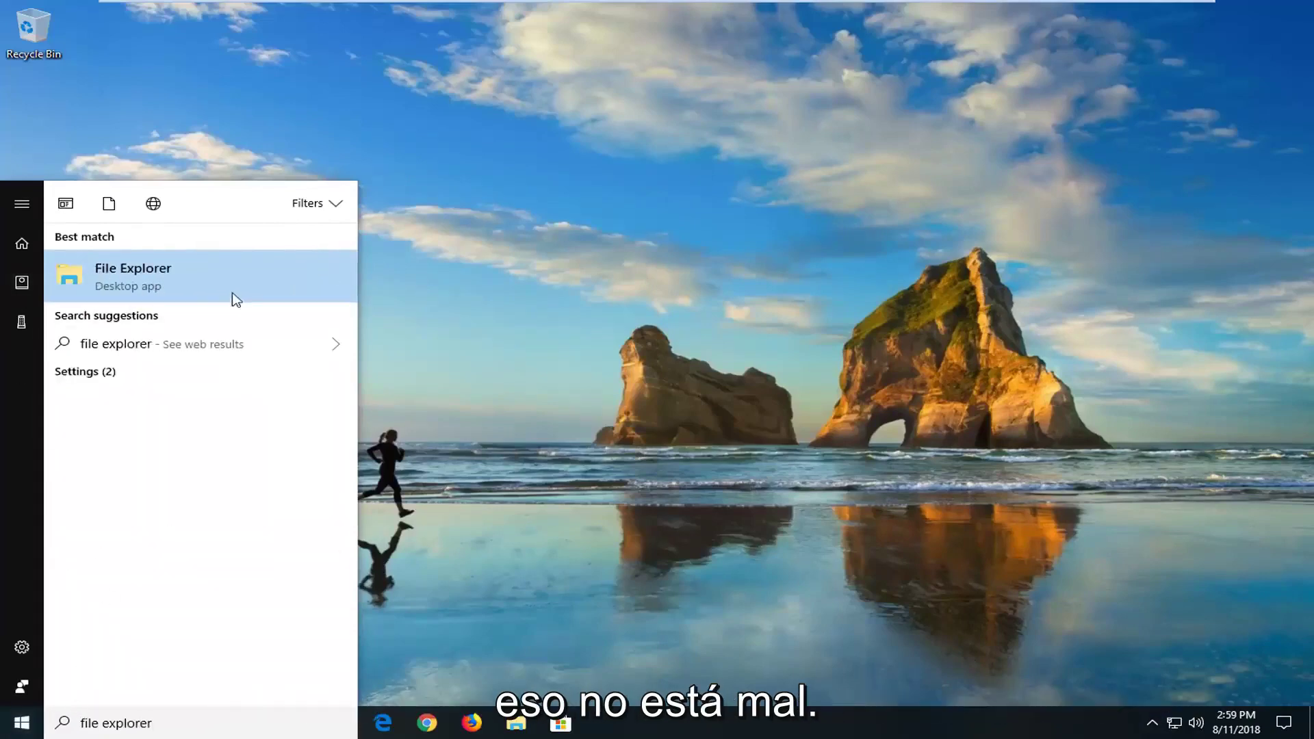
{"action": "left_click", "coordinate": [207, 283]}
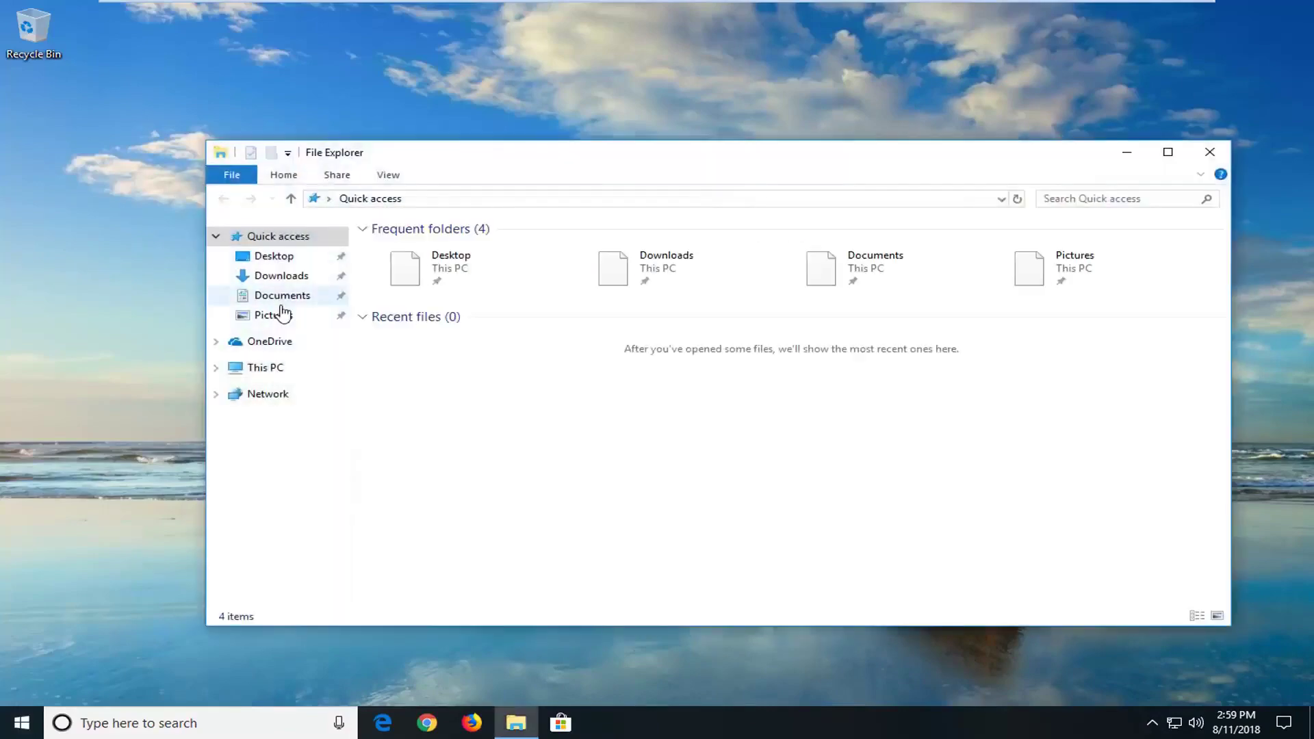
- Open the SoftwareDistribution folder inside the Windows folder on Local Disk (C:)
{"action": "left_click", "coordinate": [256, 370]}
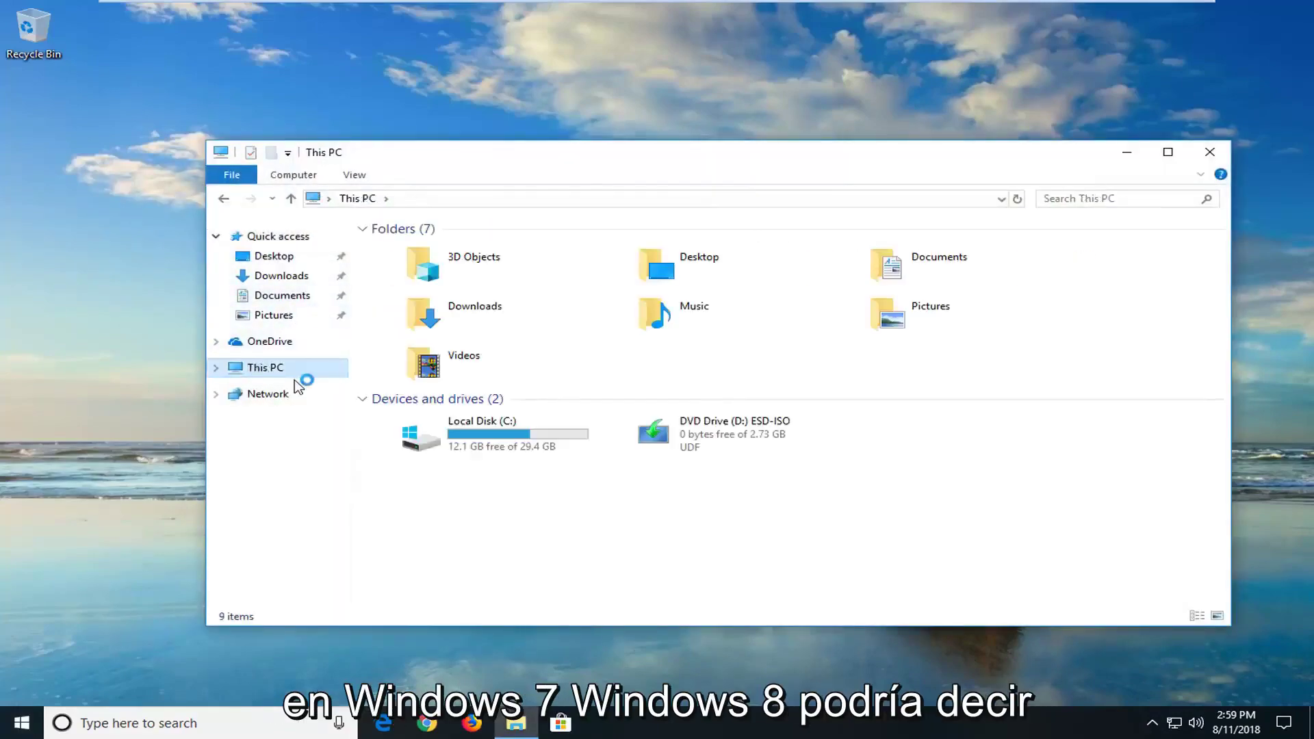
{"action": "left_click", "coordinate": [512, 439]}
{"action": "double_click", "coordinate": [511, 439]}
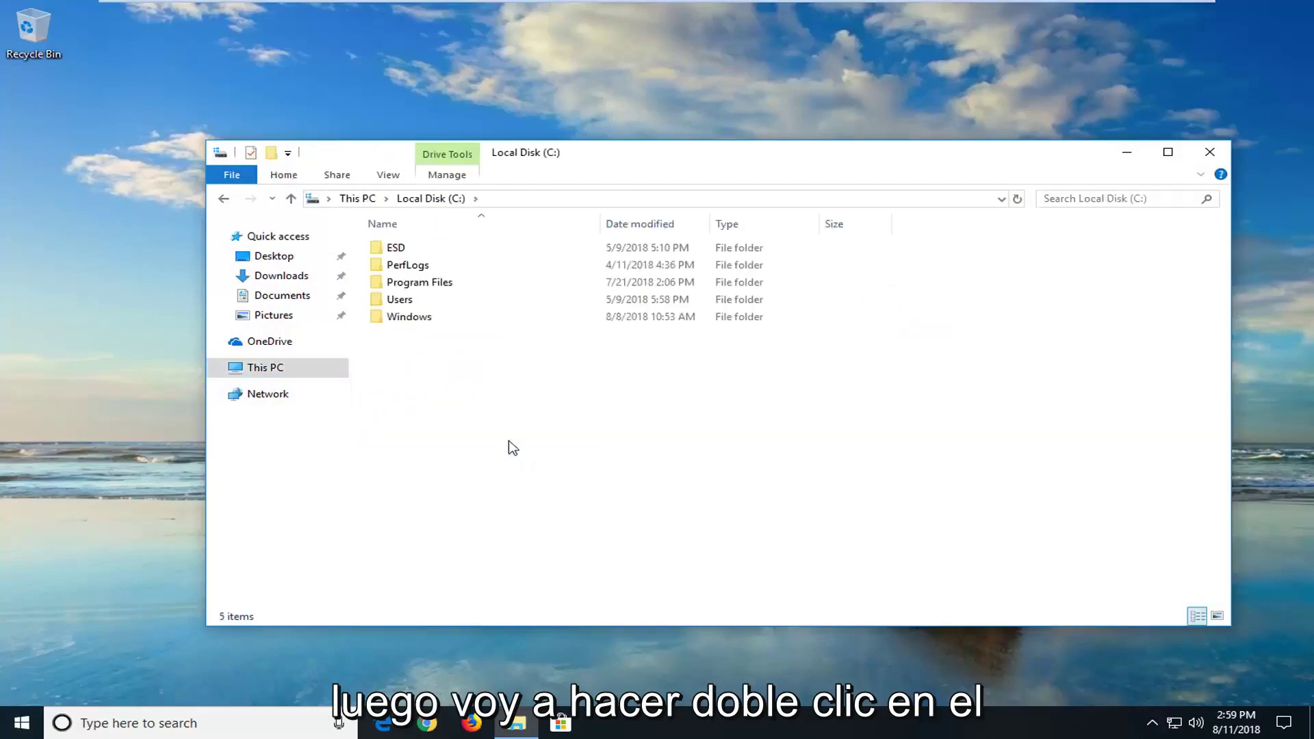
{"action": "double_click", "coordinate": [408, 321]}
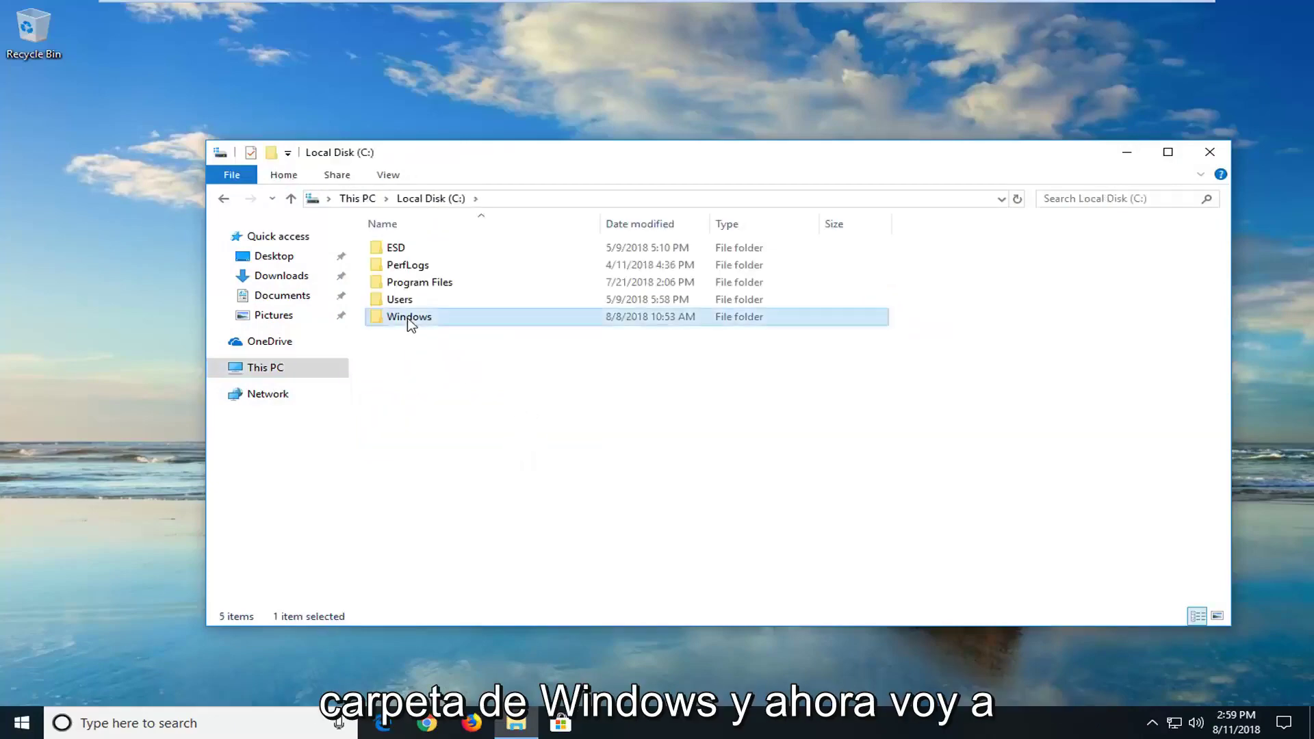
{"action": "scroll", "coordinate": [418, 338], "scroll_direction": "down", "scroll_amount": 14}
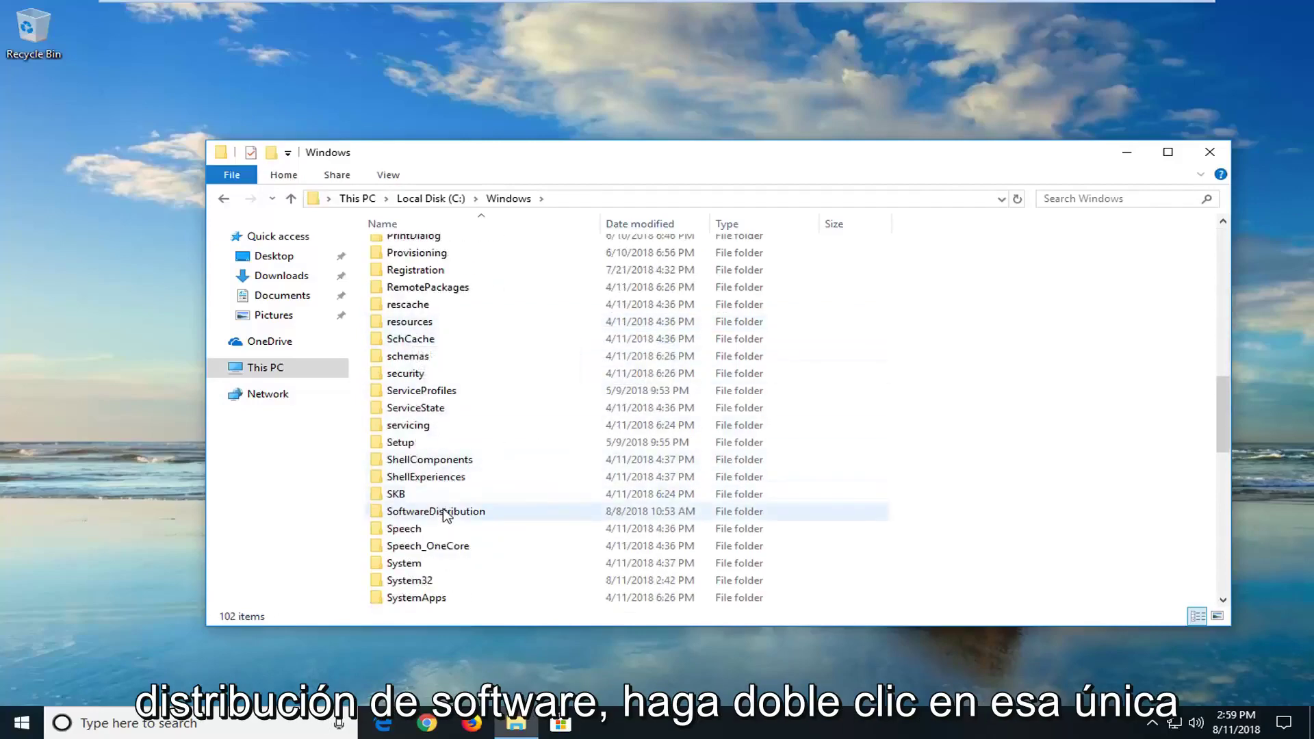
{"action": "double_click", "coordinate": [445, 512]}
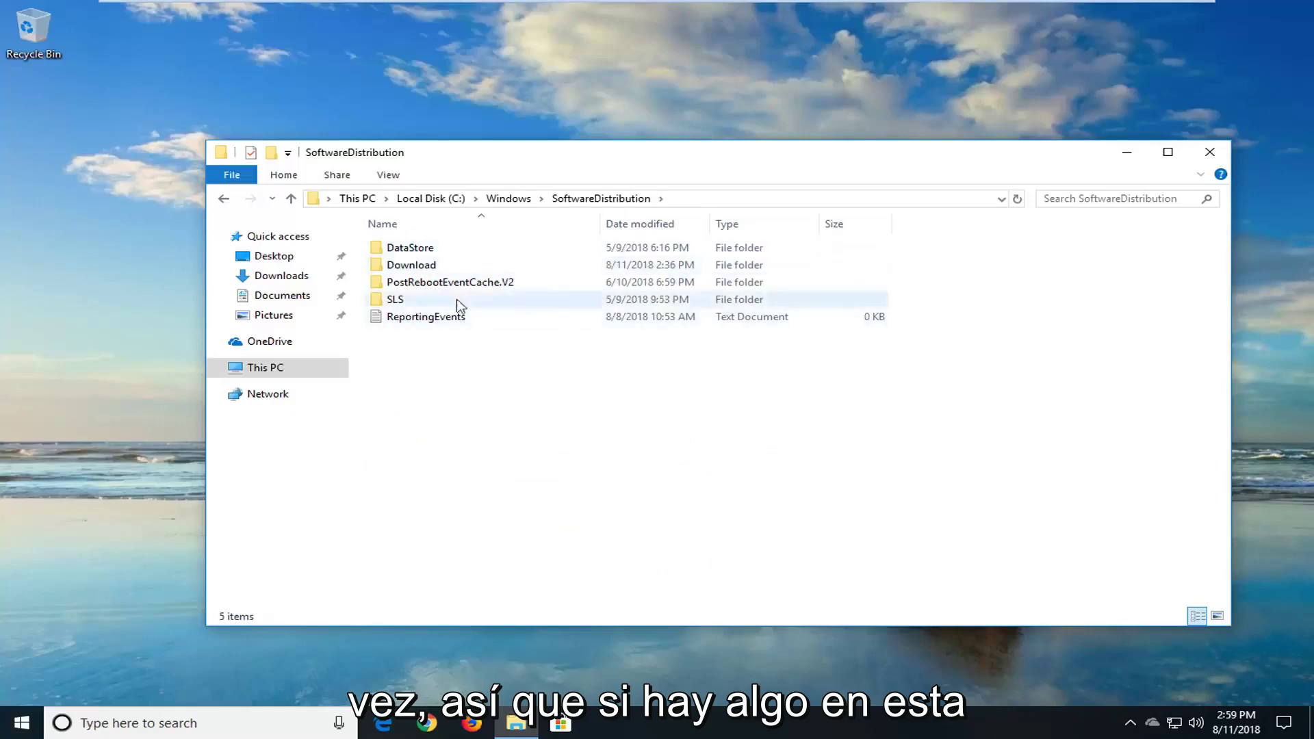
- Delete all items in the SoftwareDistribution folder, skipping every file or folder that is in use
{"action": "left_click_drag", "start_coordinate": [671, 482], "coordinate": [424, 236]}
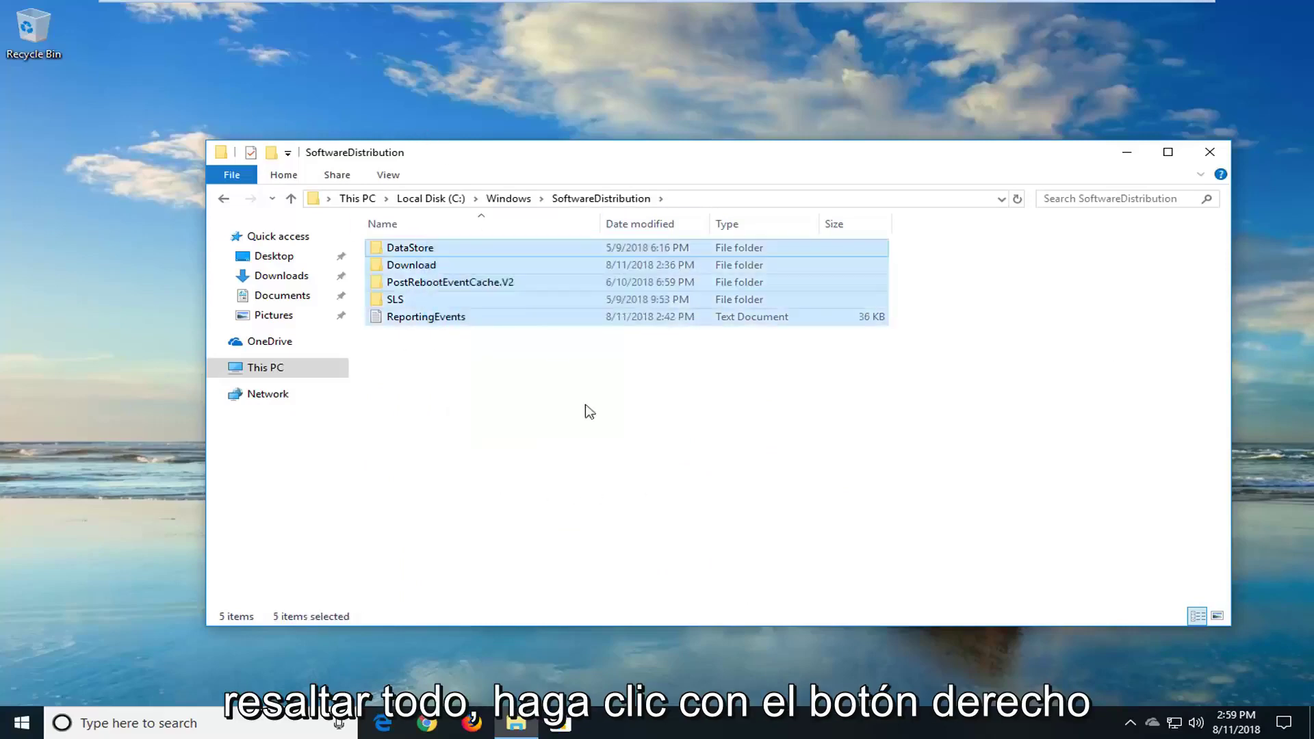
{"action": "right_click", "coordinate": [475, 263]}
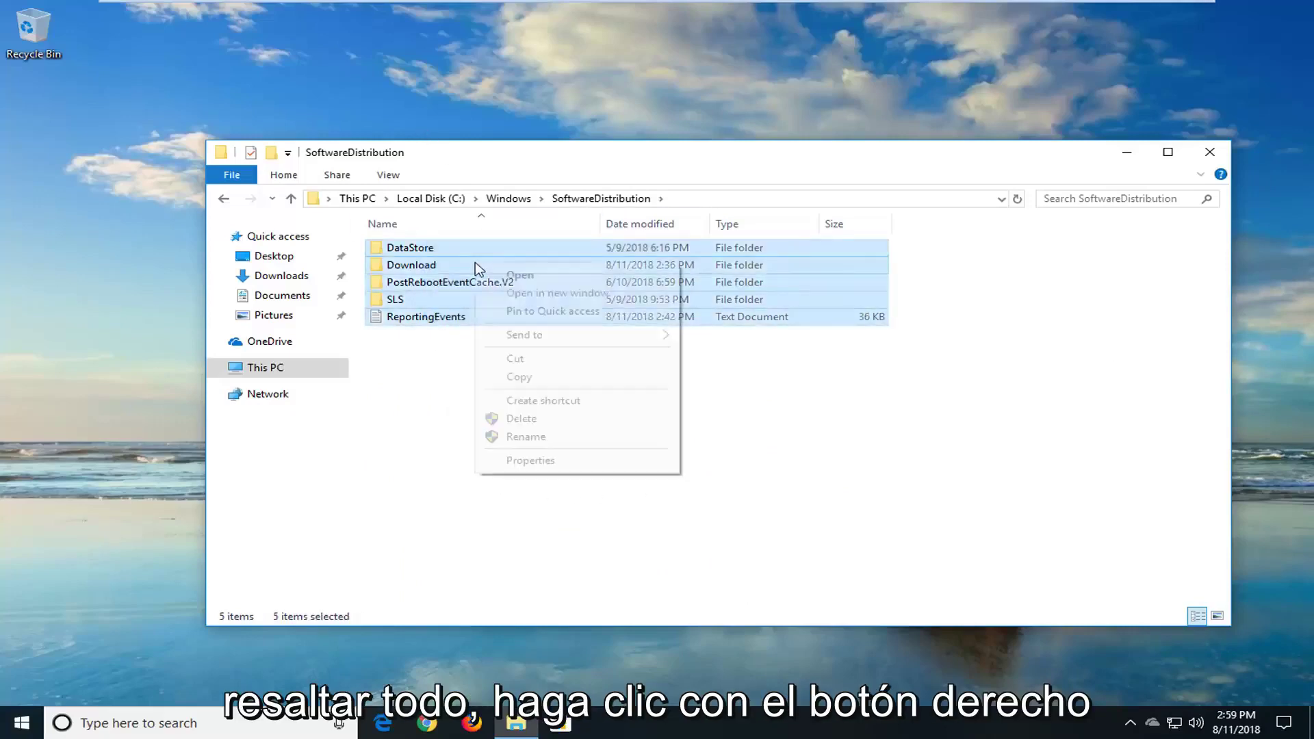
{"action": "left_click", "coordinate": [528, 418]}
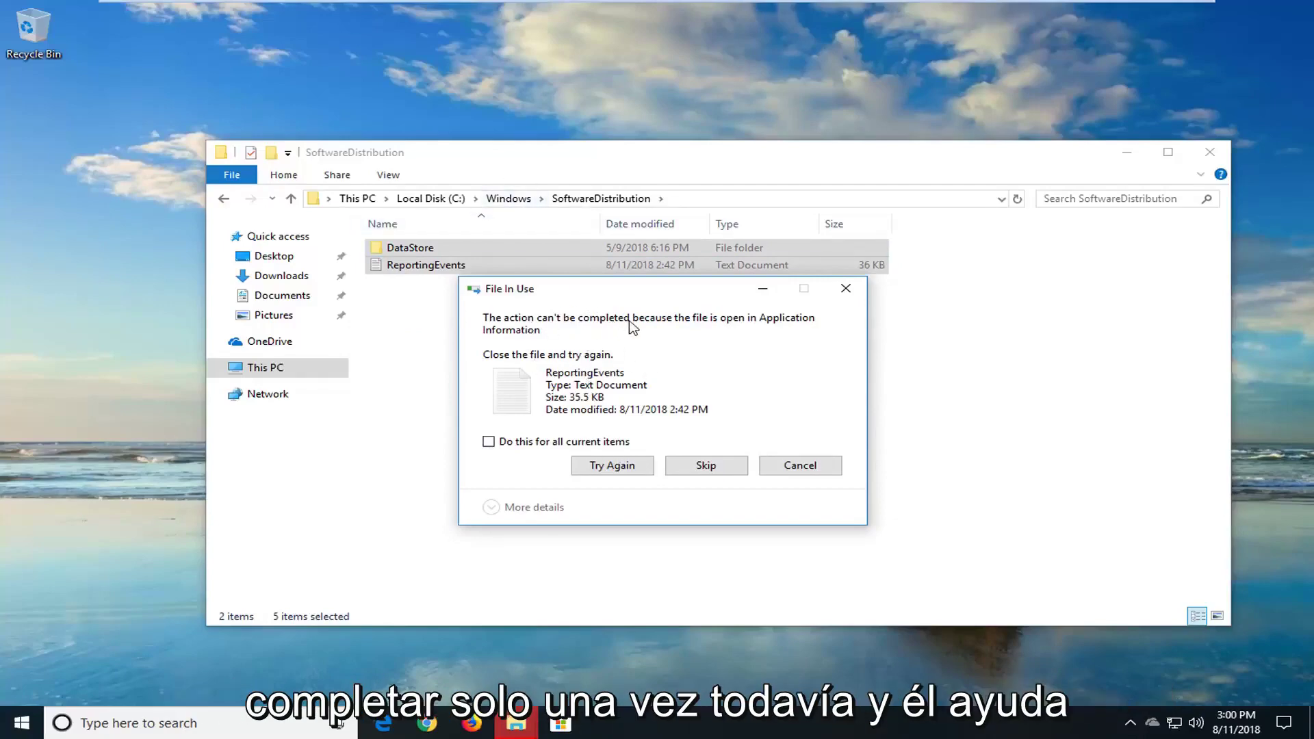
{"action": "left_click", "coordinate": [705, 466]}
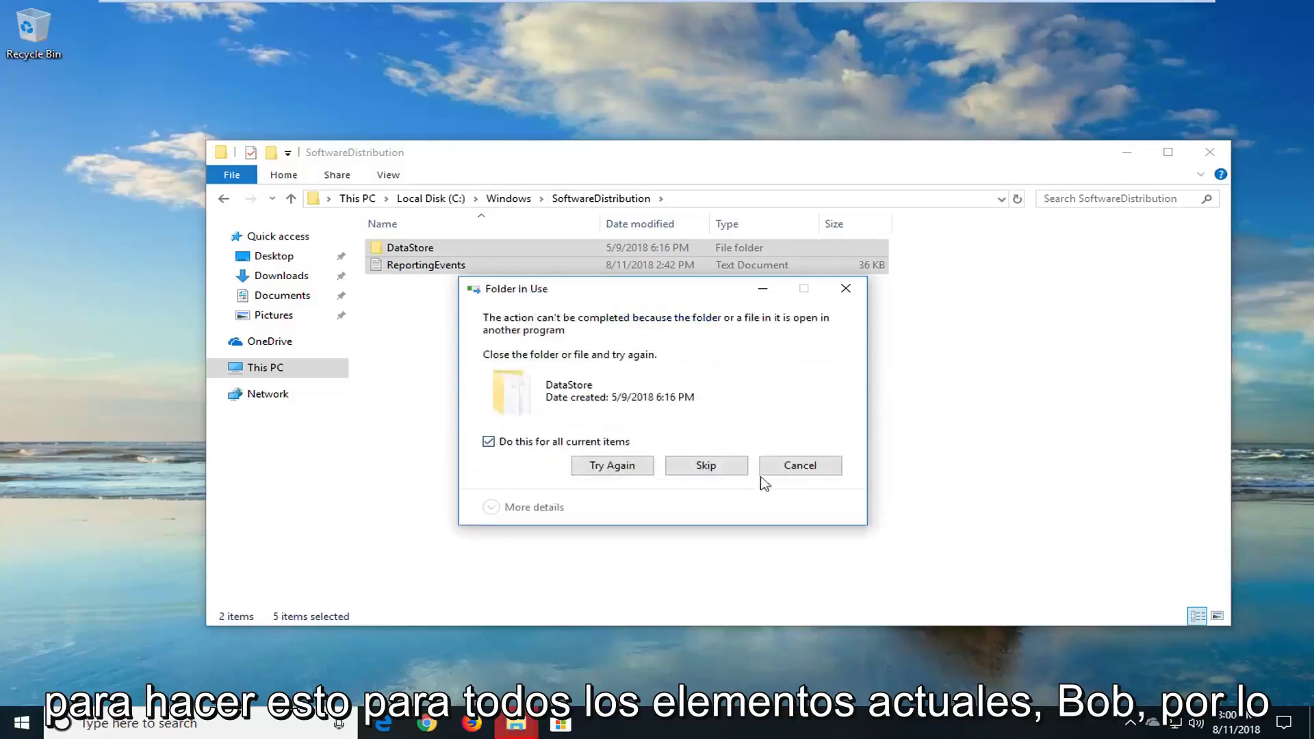
{"action": "left_click", "coordinate": [720, 468]}
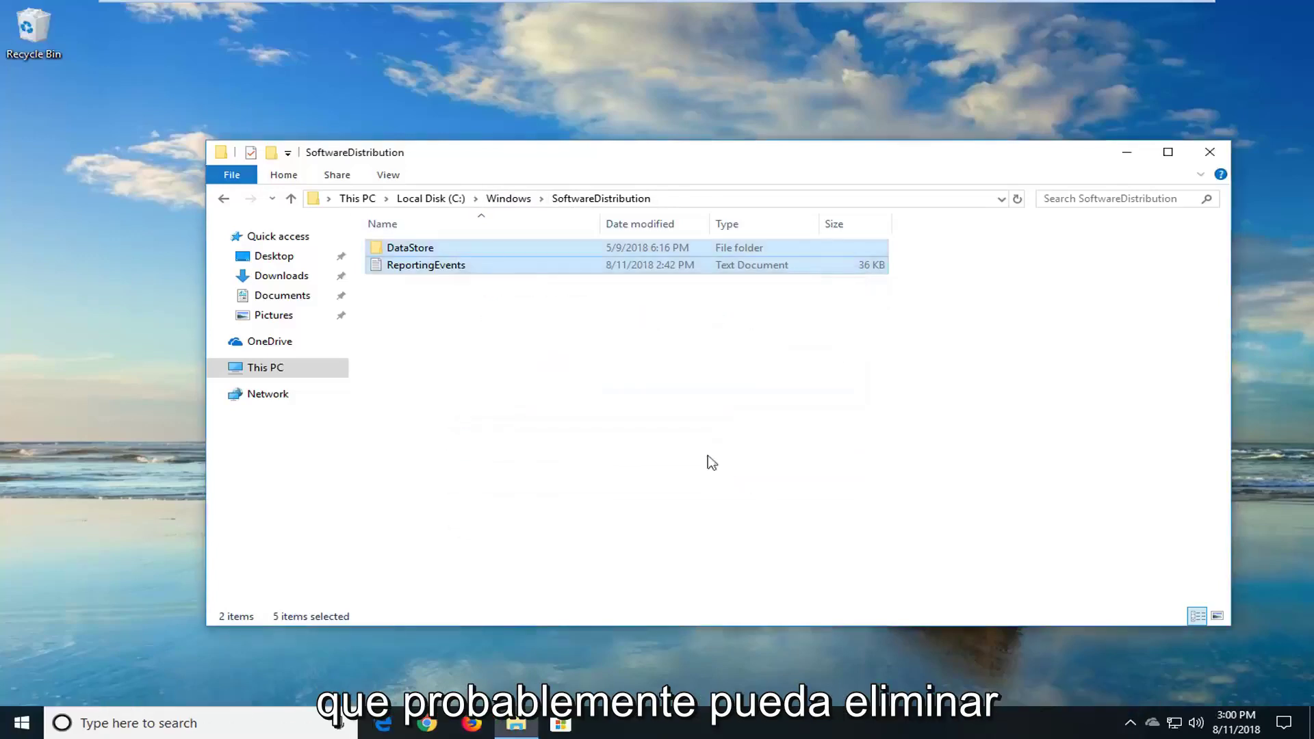
- Look inside the remaining DataStore folder, return to SoftwareDistribution and close the folder window
{"action": "double_click", "coordinate": [441, 249]}
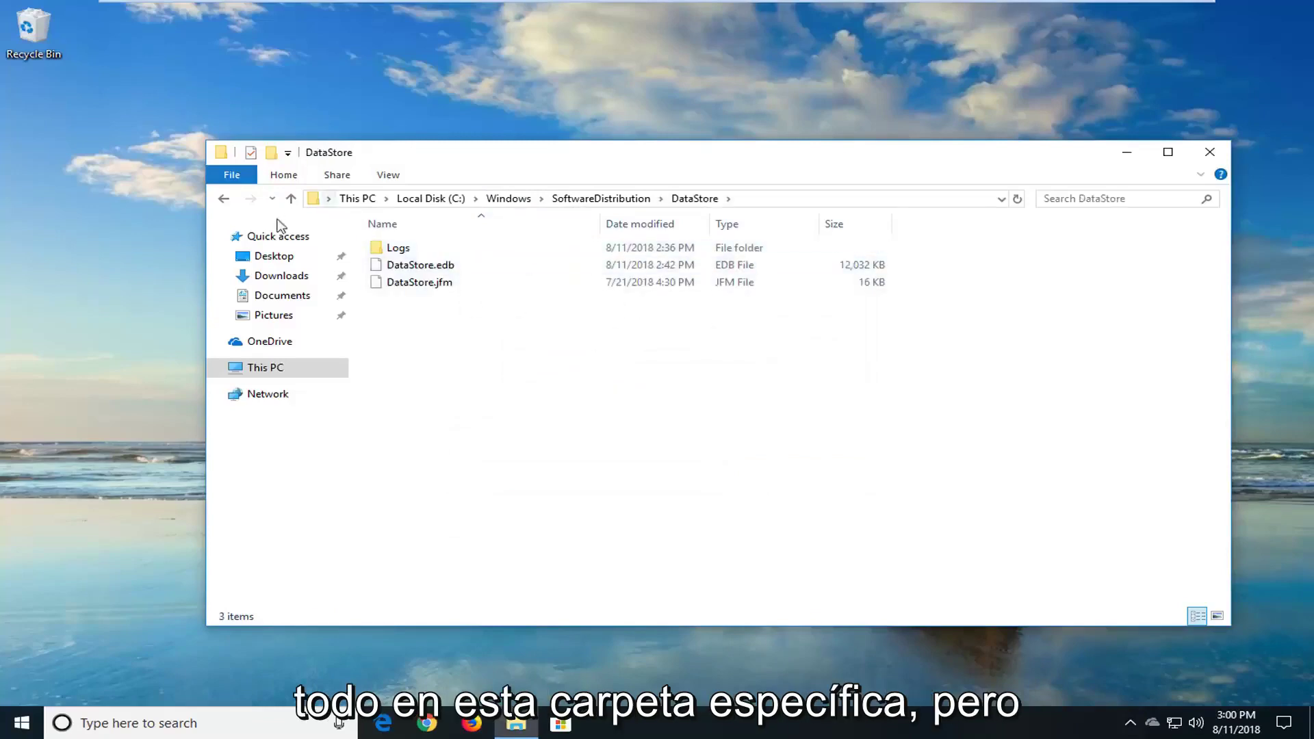
{"action": "left_click", "coordinate": [224, 199]}
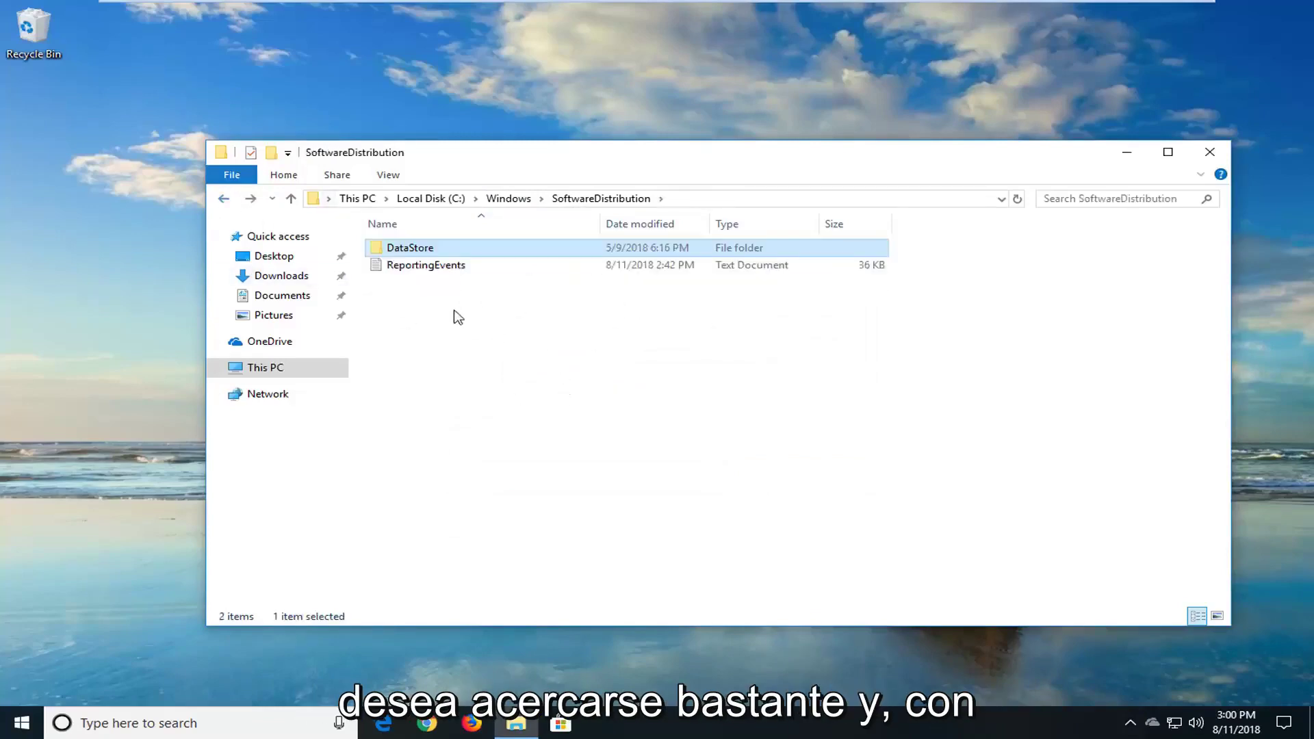
{"action": "left_click", "coordinate": [1210, 152]}
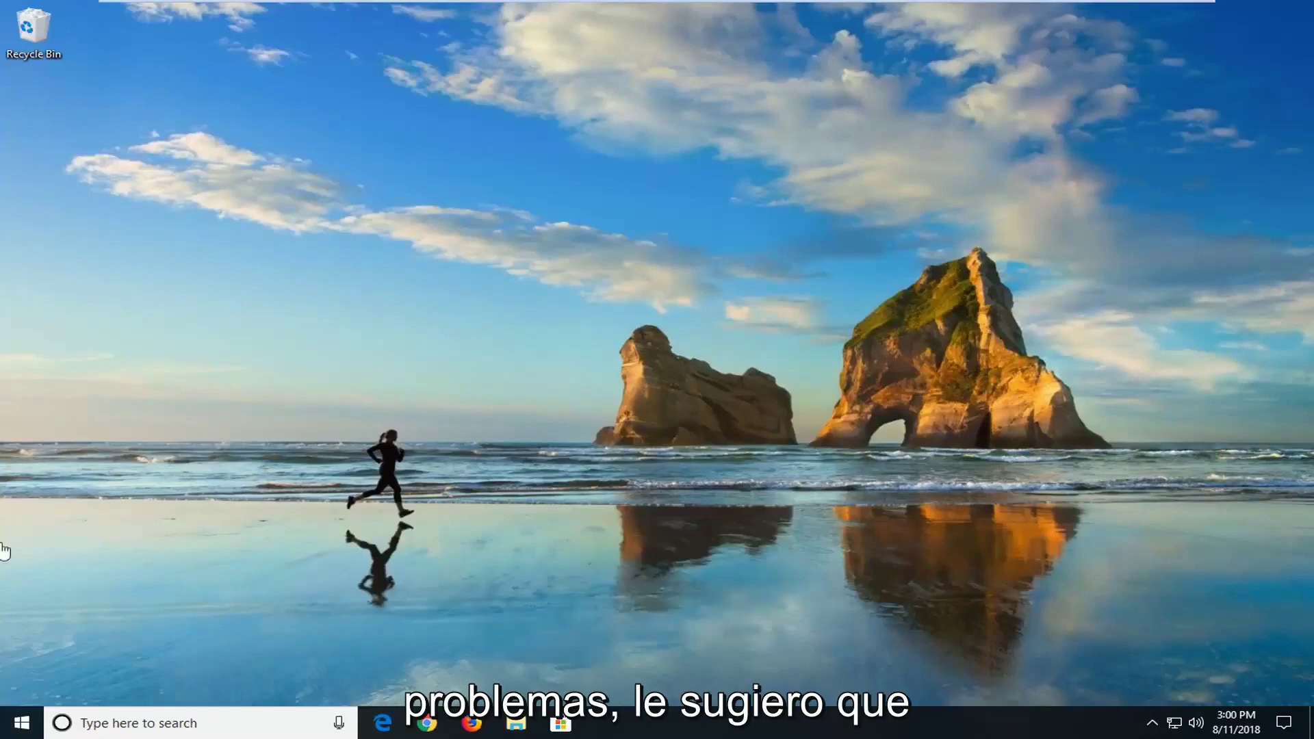
- Search Windows for "services" and open the Services desktop app
{"action": "left_click", "coordinate": [20, 723]}
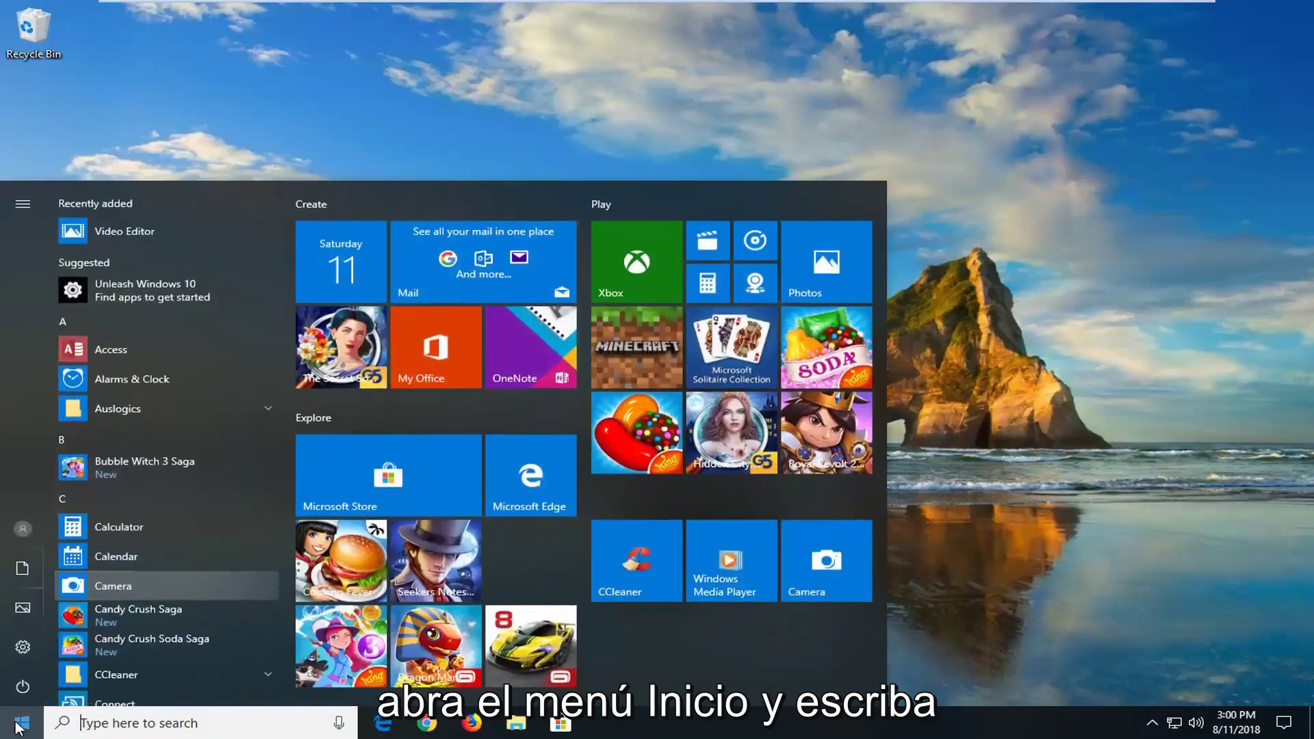
{"action": "type", "text": "services"}
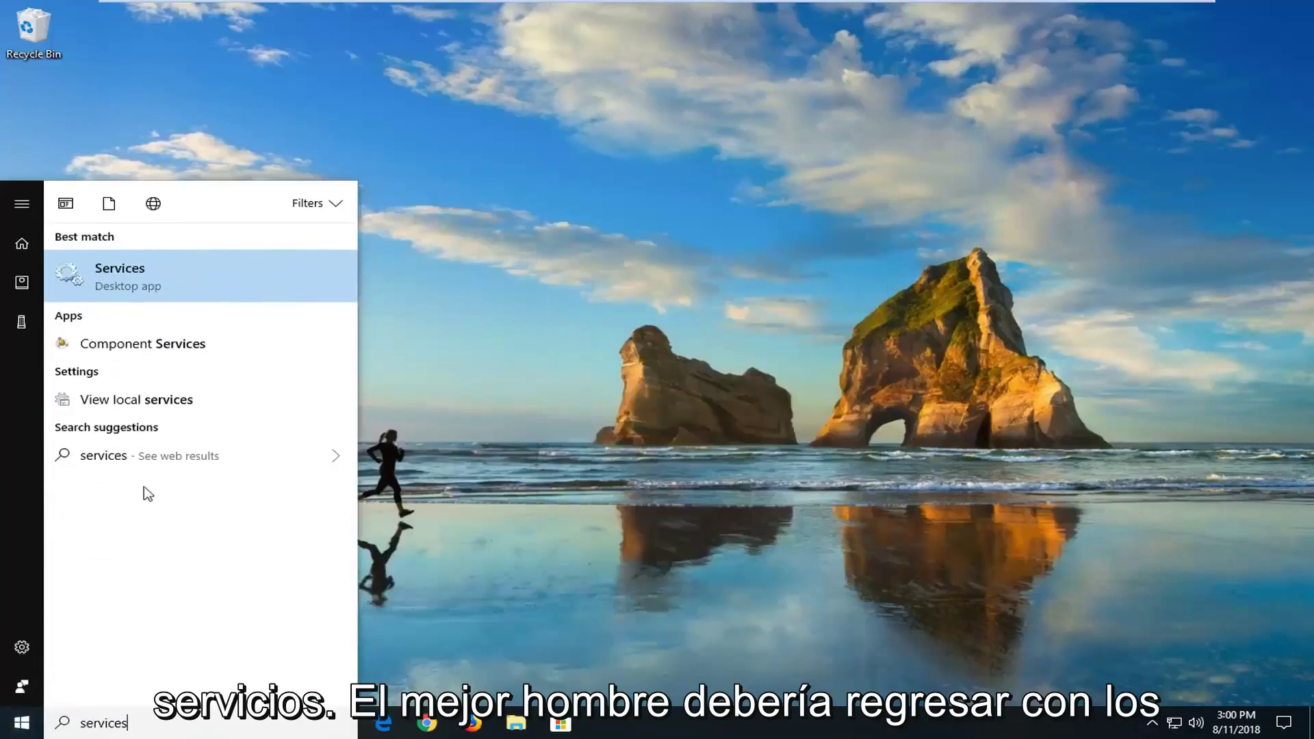
{"action": "left_click", "coordinate": [141, 276]}
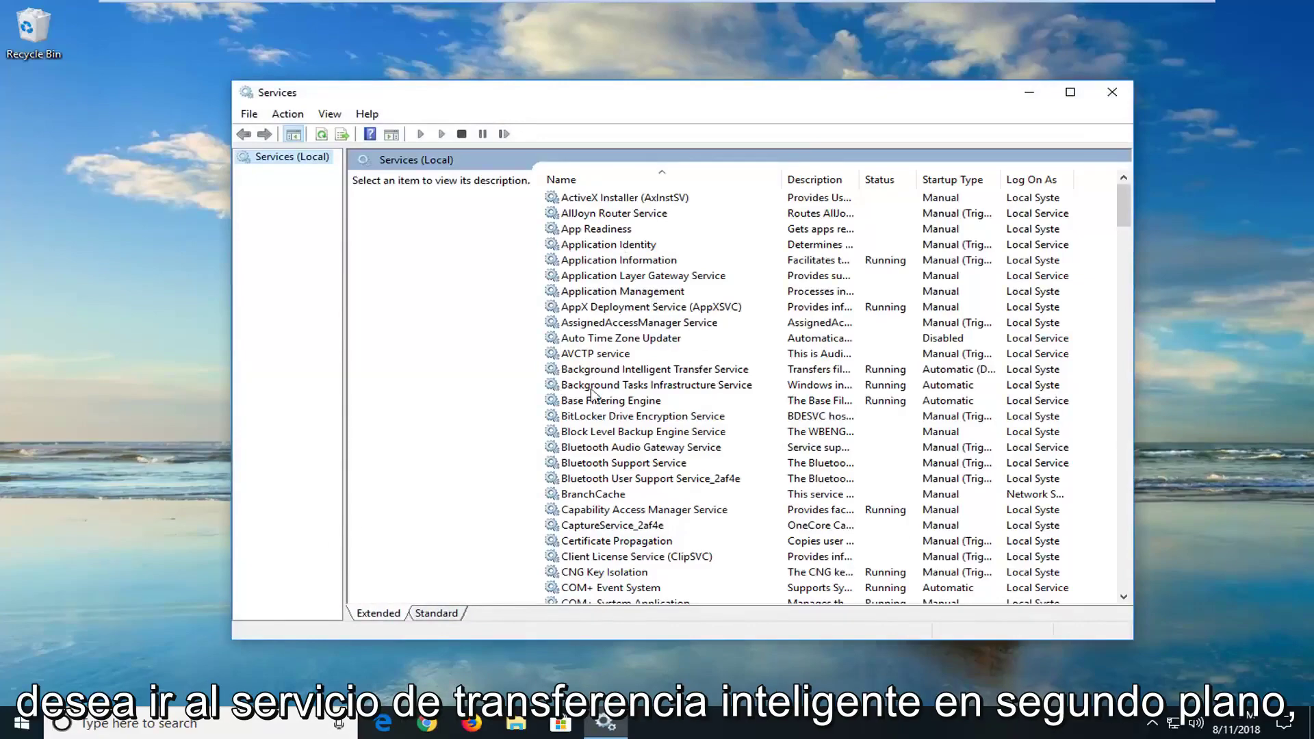
- Set the Background Intelligent Transfer Service's startup type to Automatic (Delayed Start) and accept its properties
{"action": "double_click", "coordinate": [608, 371]}
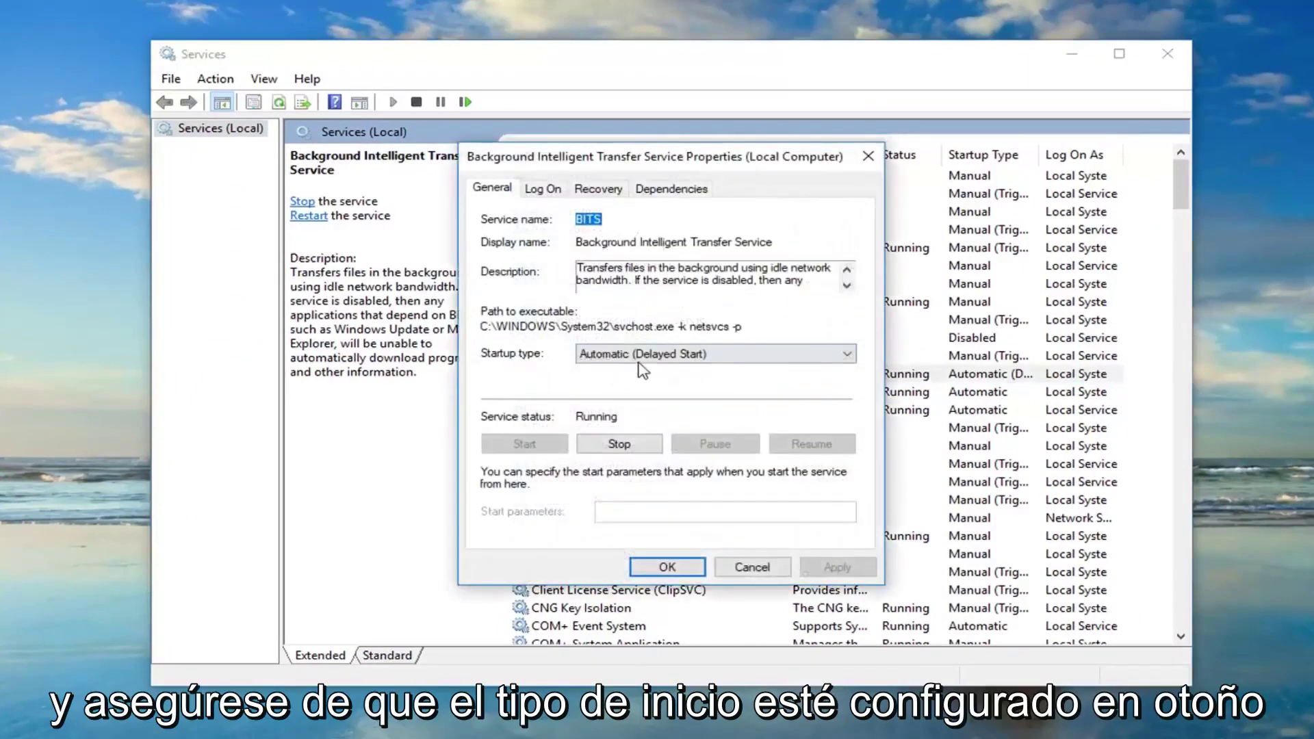
{"action": "left_click", "coordinate": [638, 361]}
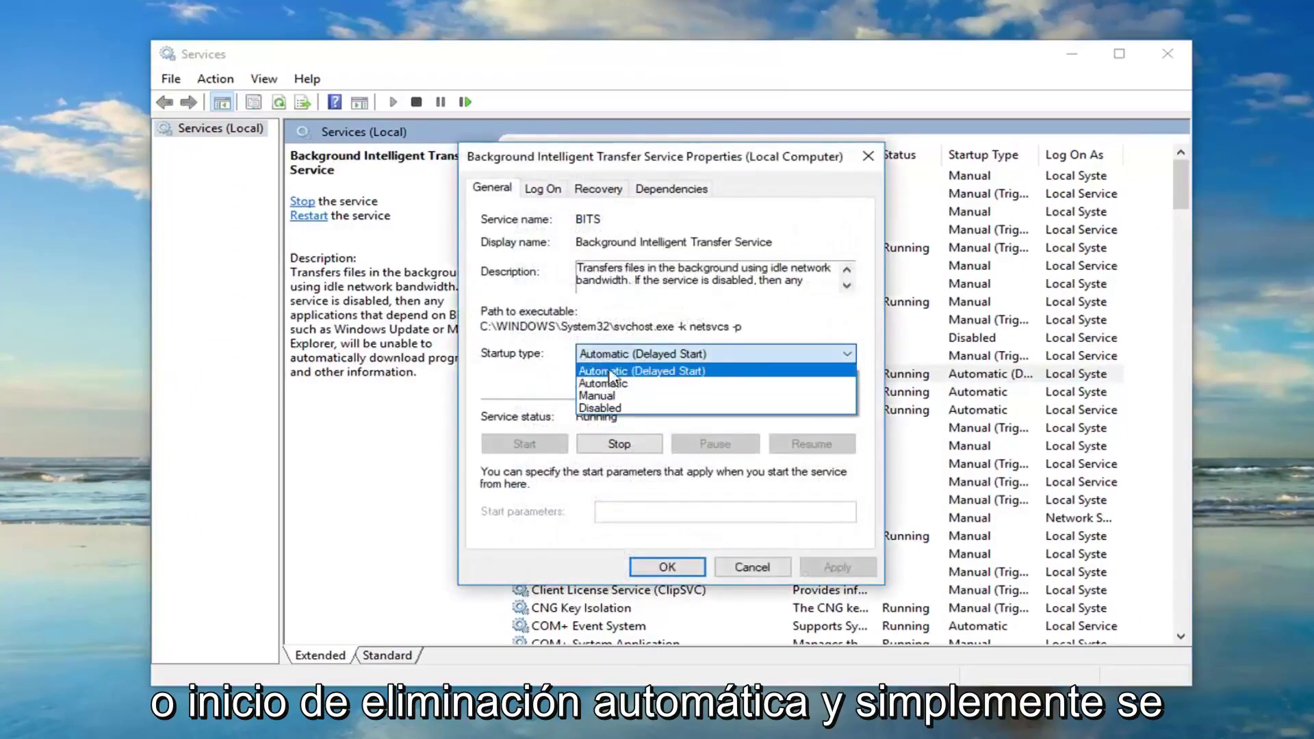
{"action": "left_click", "coordinate": [611, 356]}
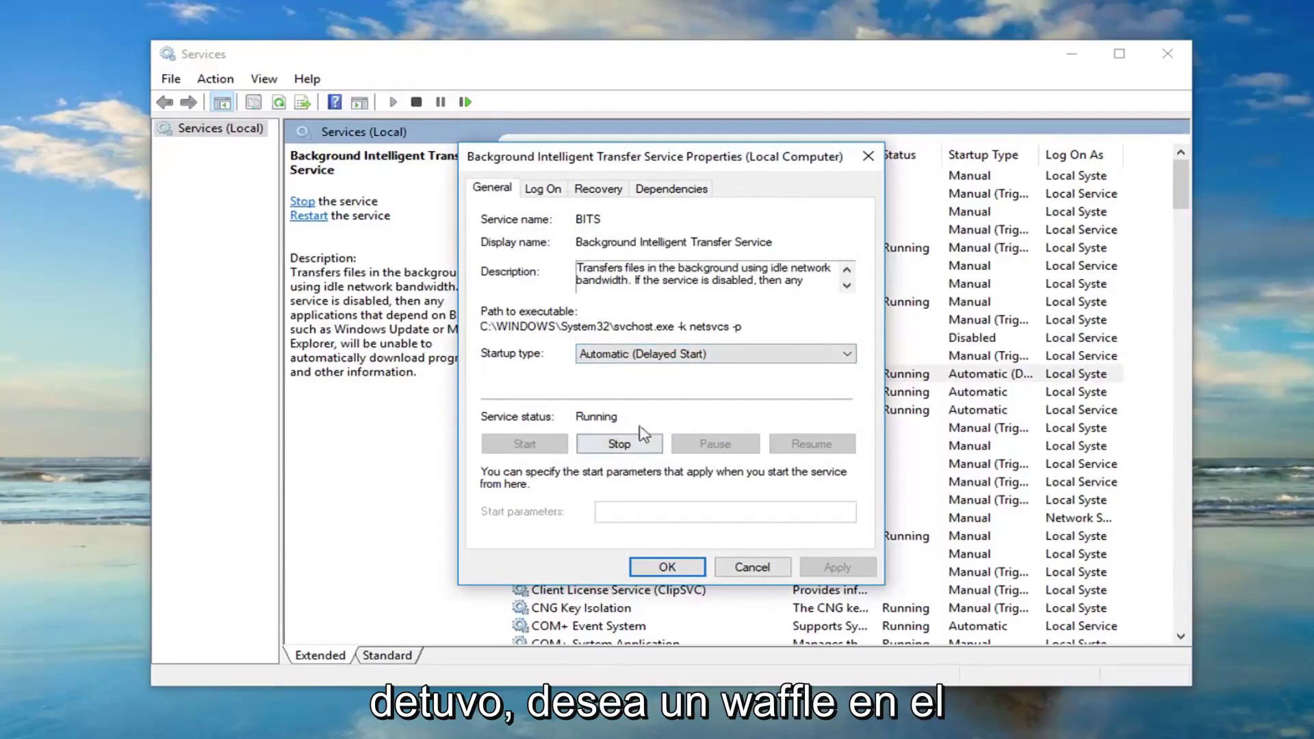
{"action": "left_click", "coordinate": [667, 567]}
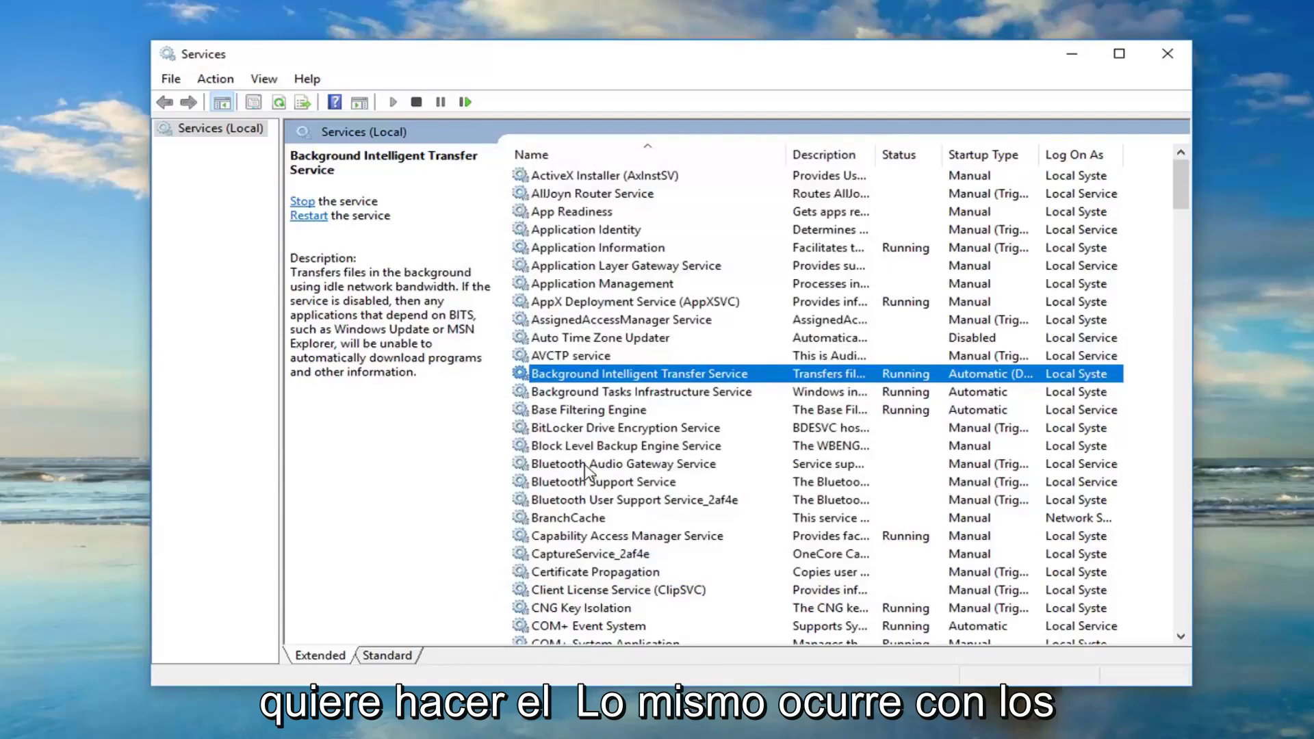
- Check the startup type in the Cryptographic Services properties and close them without making changes
{"action": "left_click", "coordinate": [580, 537]}
{"action": "scroll", "coordinate": [578, 562], "scroll_direction": "down", "scroll_amount": 2}
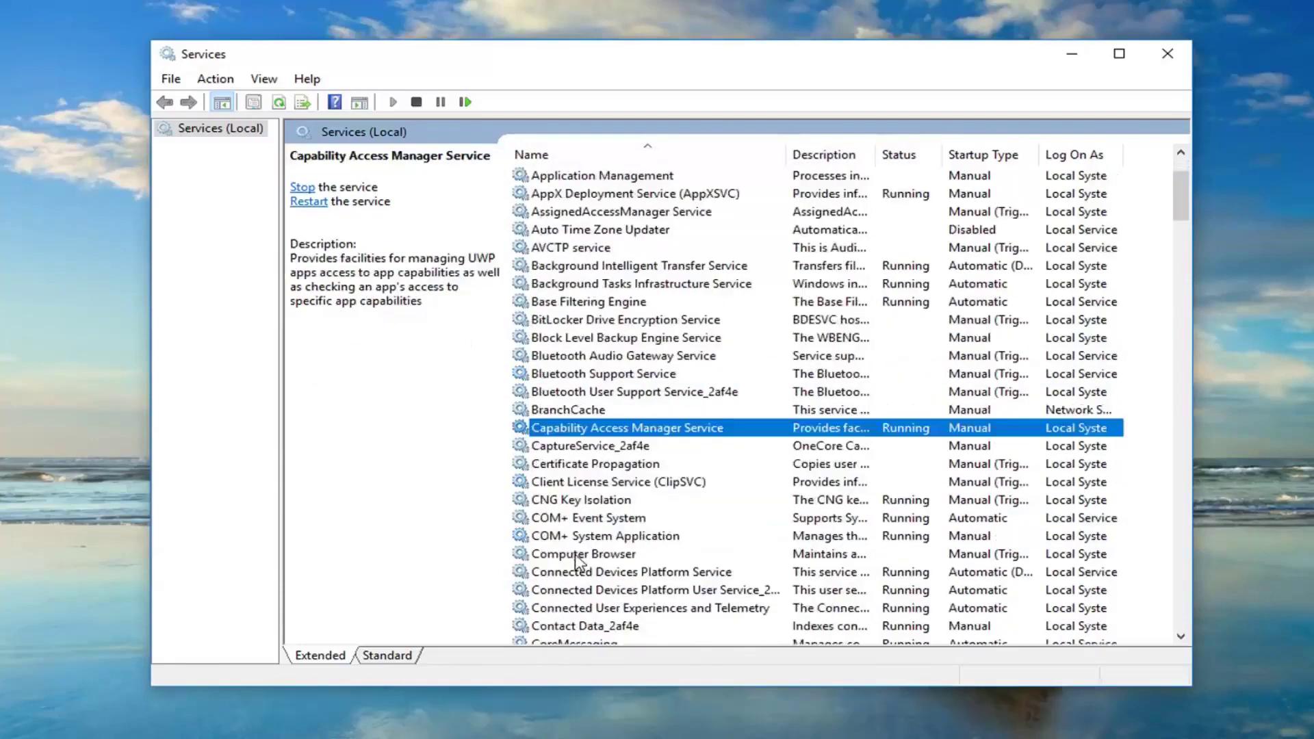
{"action": "scroll", "coordinate": [577, 557], "scroll_direction": "down", "scroll_amount": 2}
{"action": "left_click", "coordinate": [583, 572]}
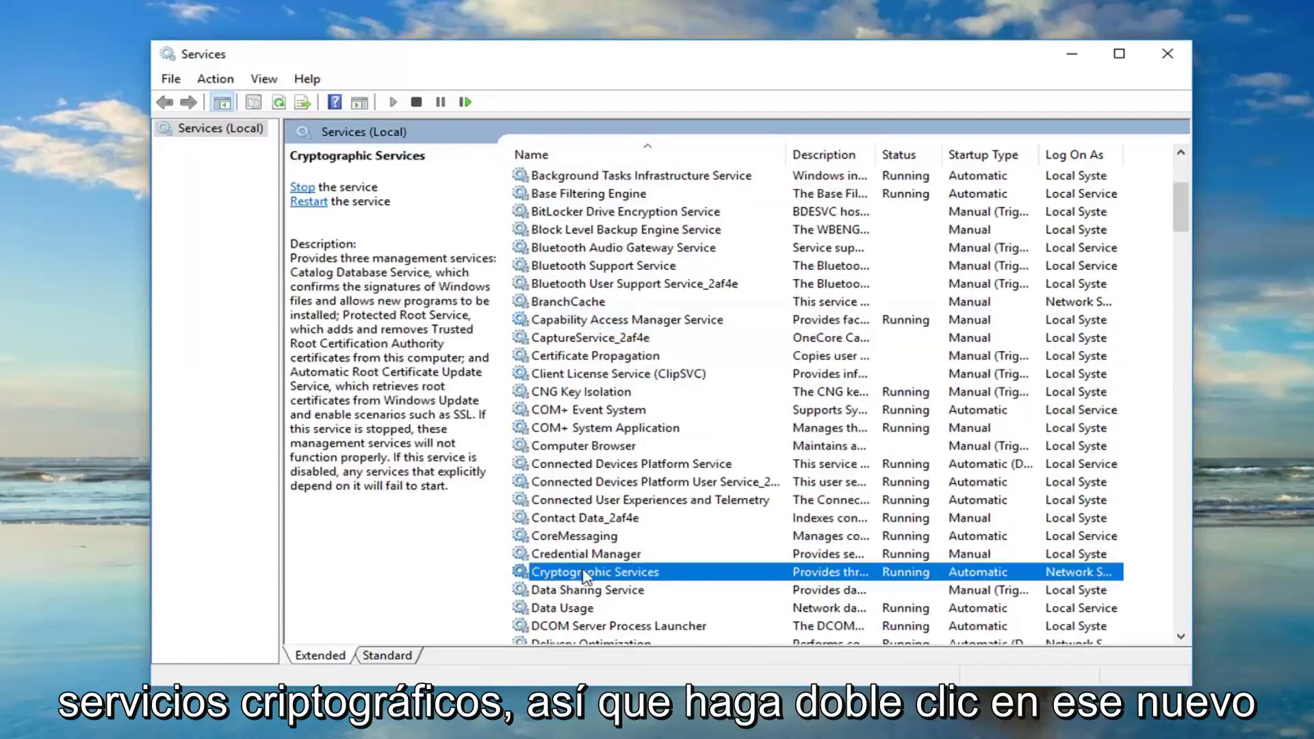
{"action": "double_click", "coordinate": [630, 574]}
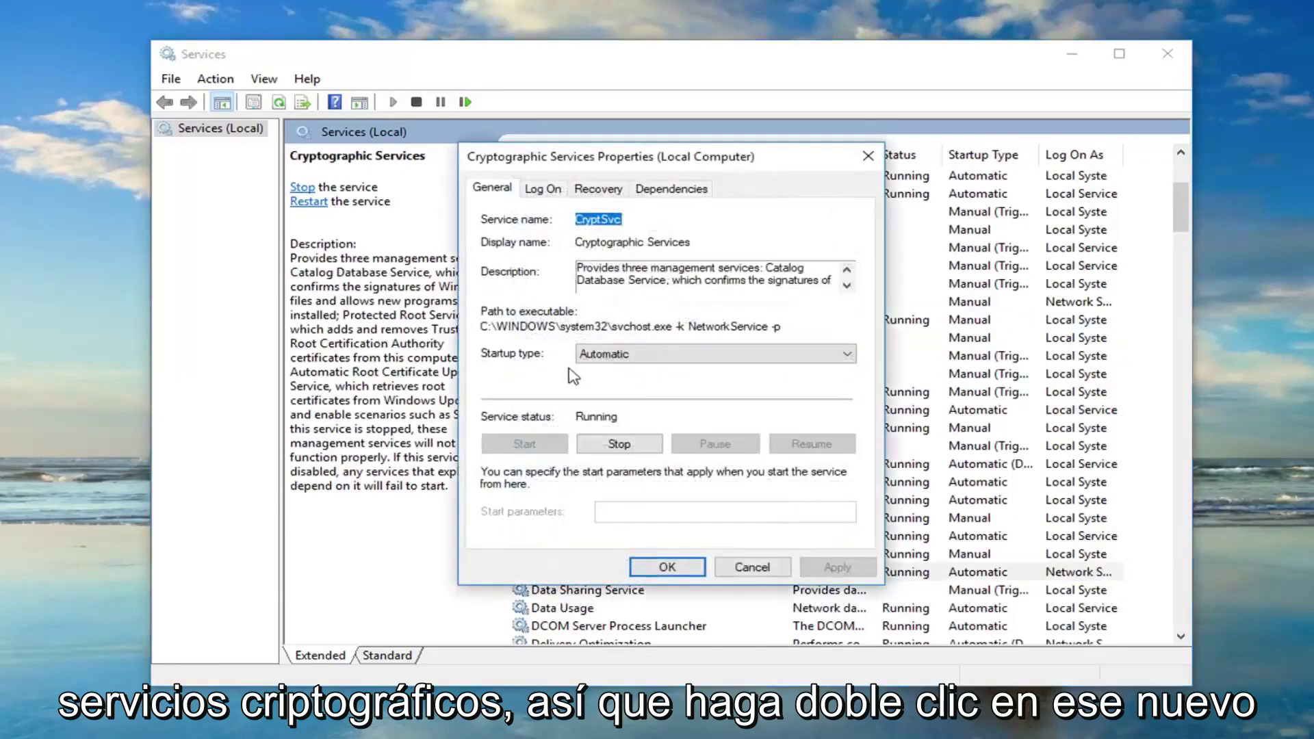
{"action": "left_click", "coordinate": [743, 569]}
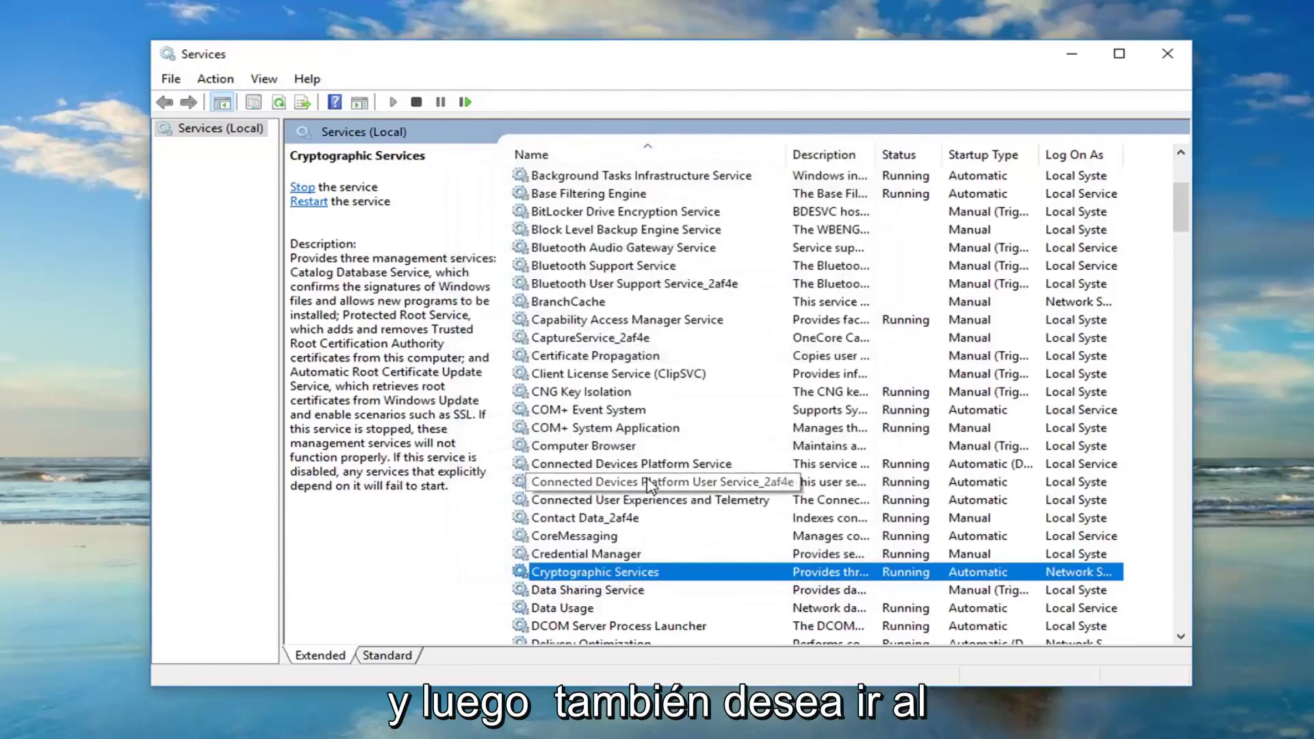
- Open the Windows Update service's properties and set its startup type to Automatic
{"action": "scroll", "coordinate": [649, 486], "scroll_direction": "down", "scroll_amount": 20}
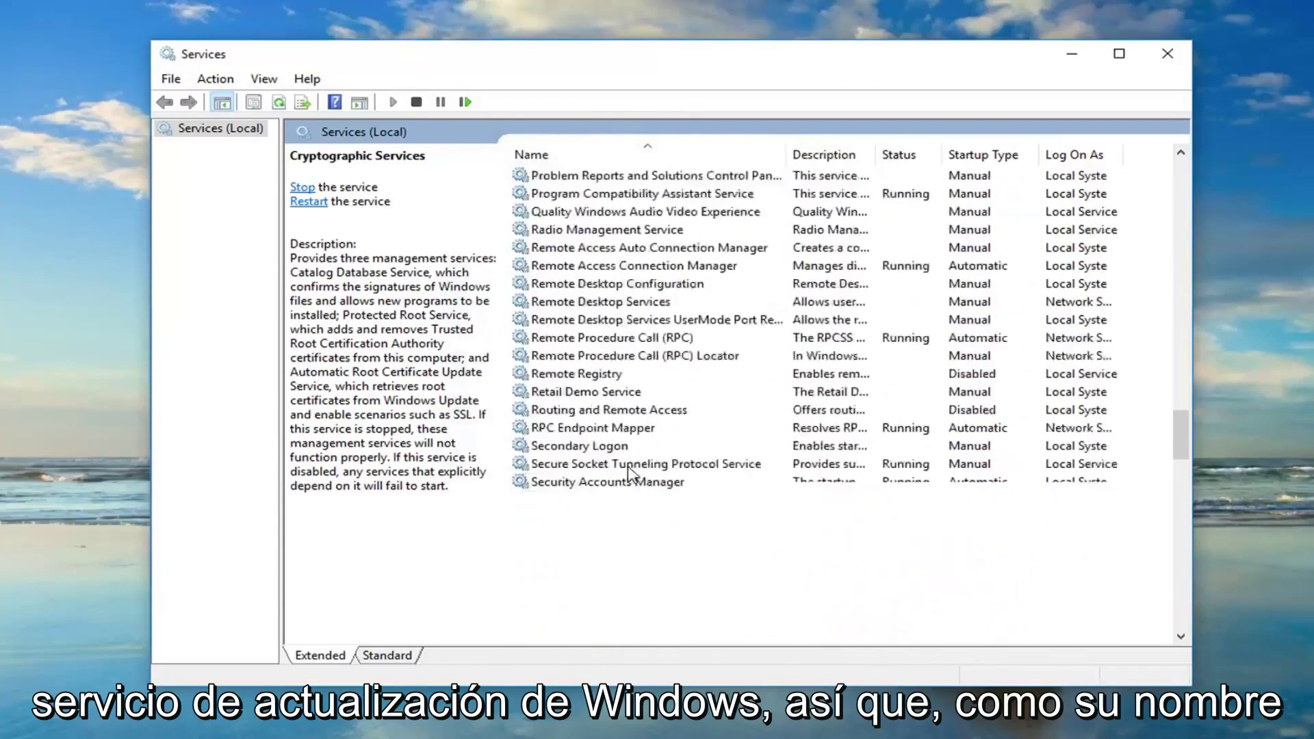
{"action": "scroll", "coordinate": [614, 488], "scroll_direction": "down", "scroll_amount": 5}
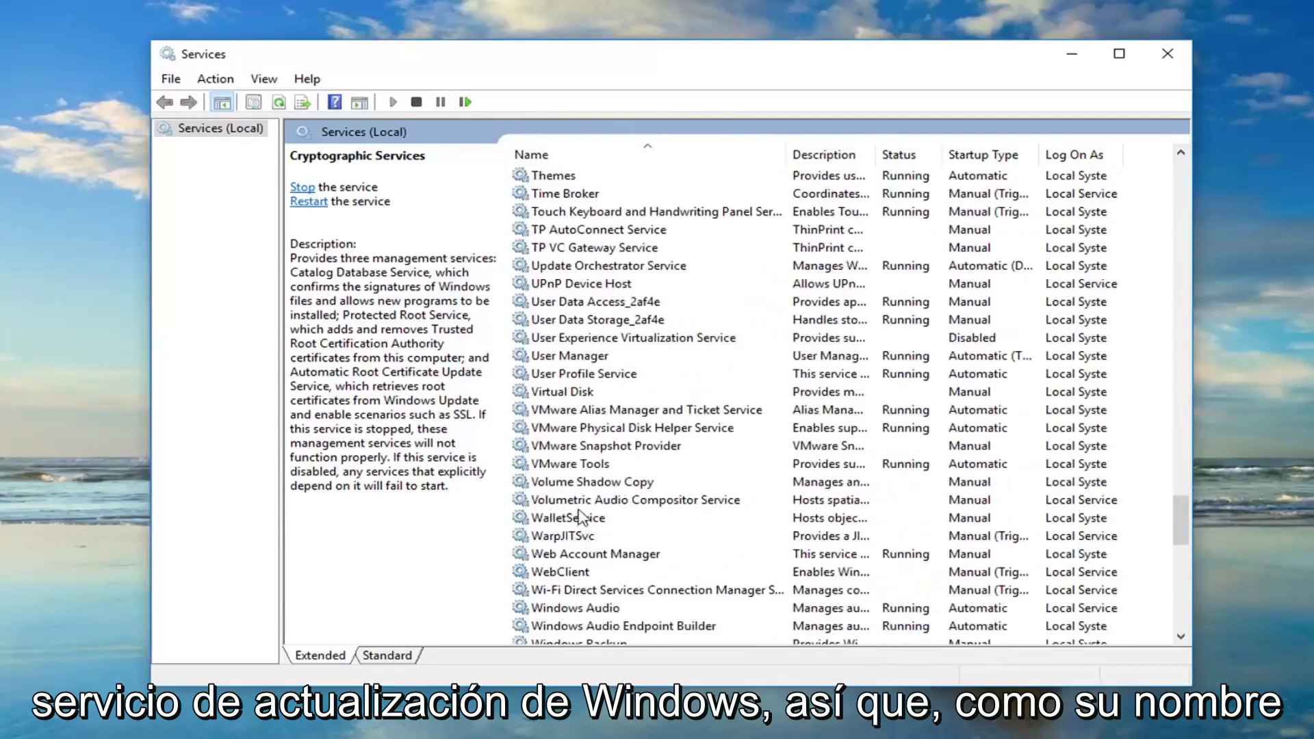
{"action": "scroll", "coordinate": [571, 445], "scroll_direction": "down", "scroll_amount": 2}
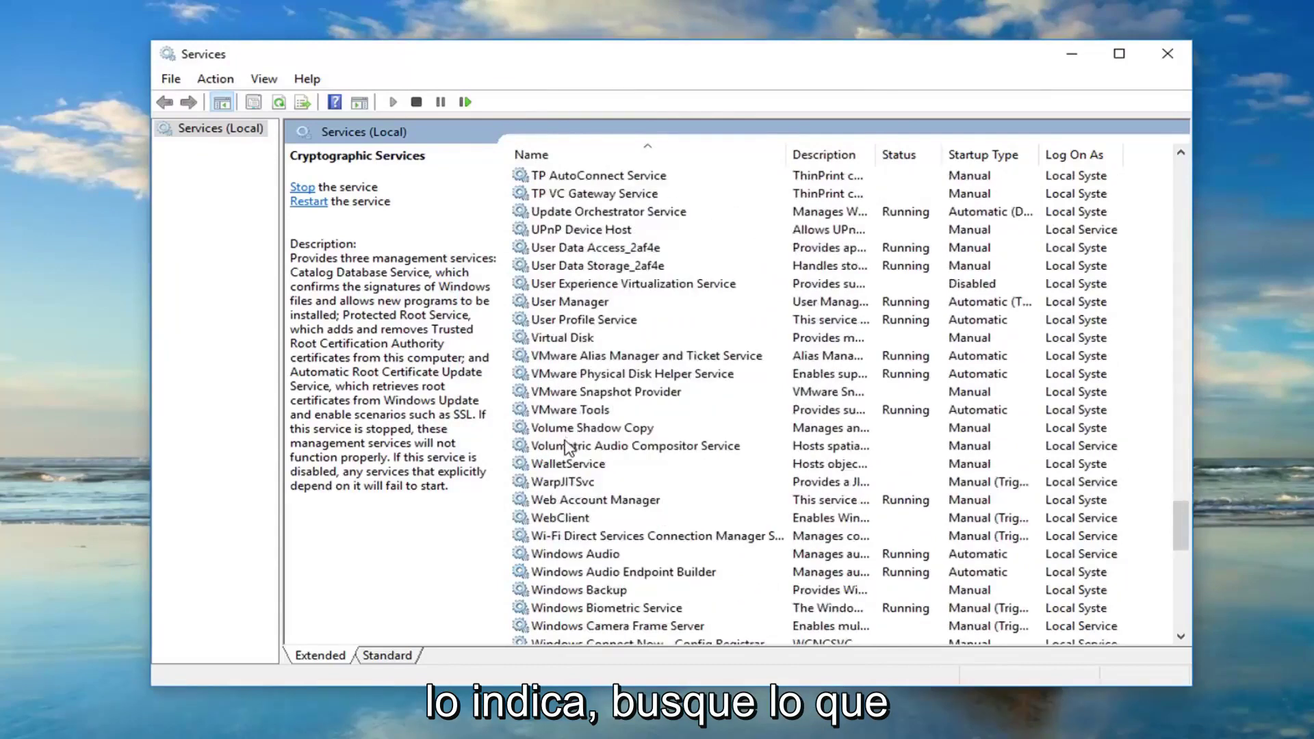
{"action": "scroll", "coordinate": [559, 576], "scroll_direction": "down", "scroll_amount": 8}
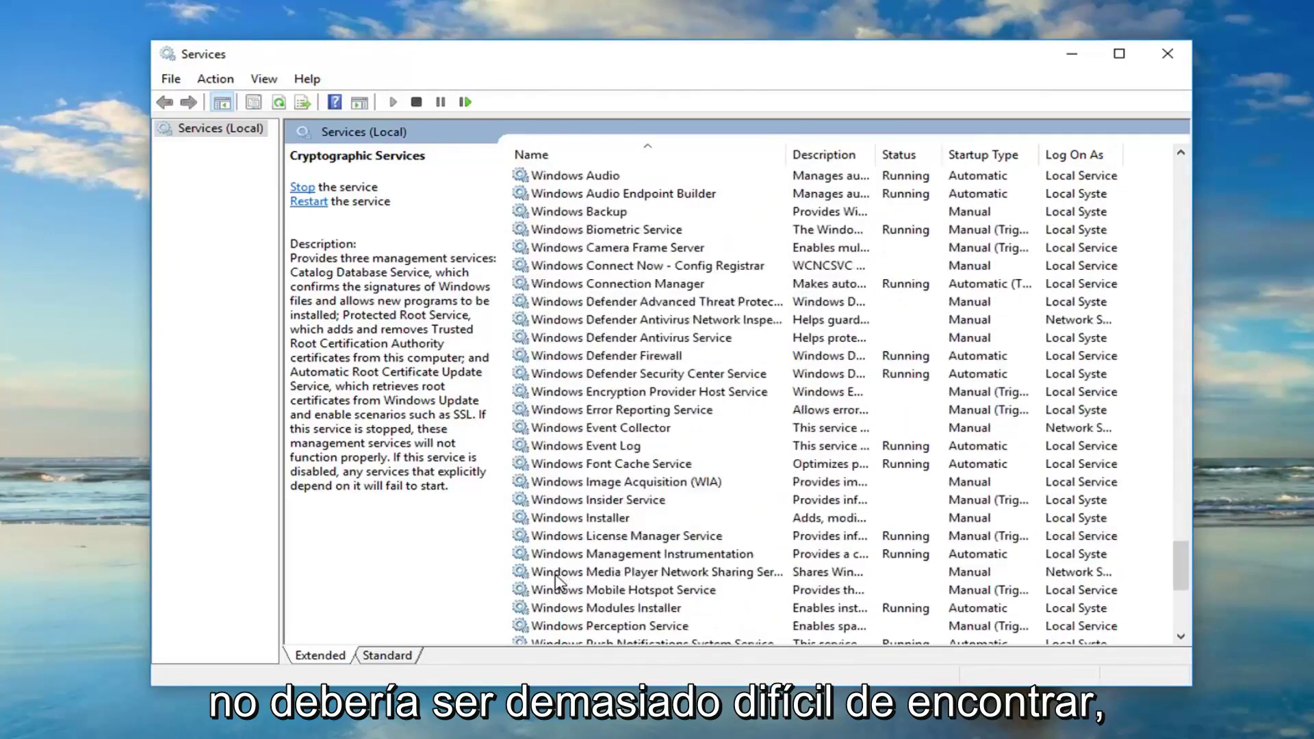
{"action": "scroll", "coordinate": [551, 580], "scroll_direction": "down", "scroll_amount": 1}
{"action": "left_click", "coordinate": [583, 592]}
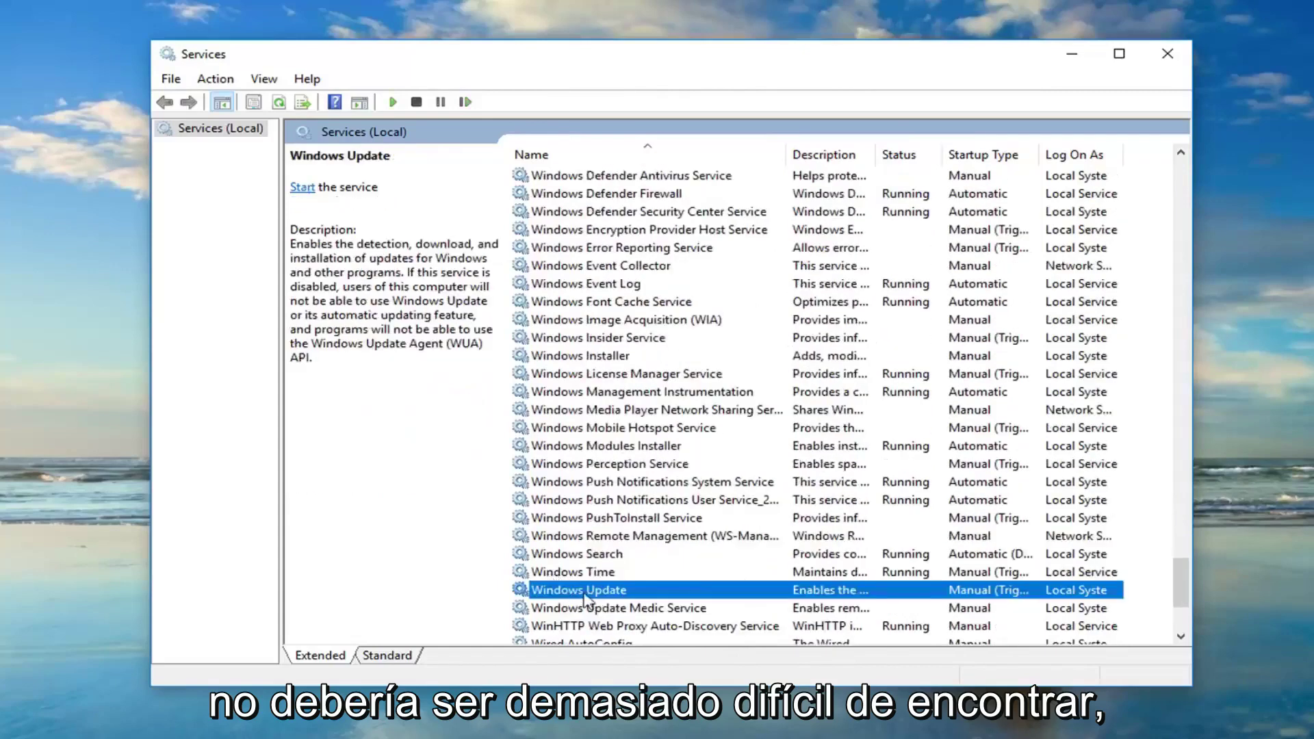
{"action": "double_click", "coordinate": [585, 593]}
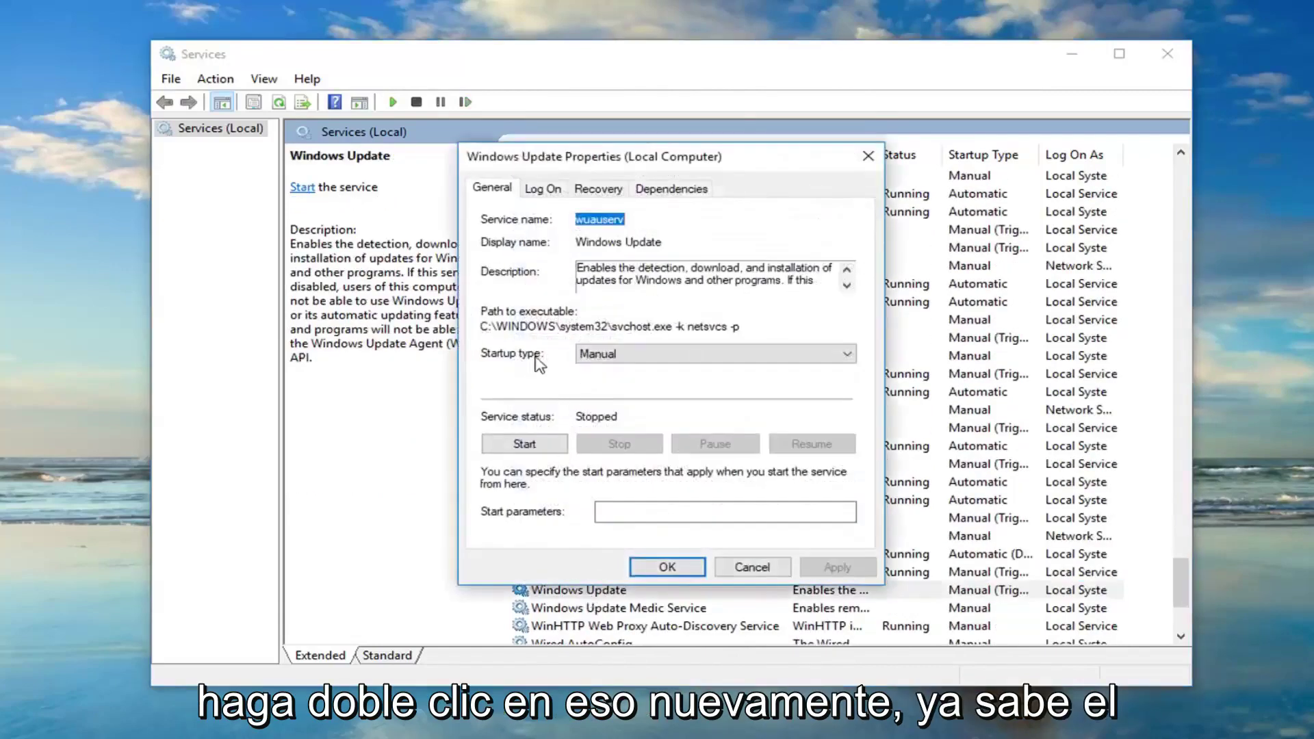
{"action": "left_click", "coordinate": [614, 354]}
{"action": "left_click", "coordinate": [604, 383]}
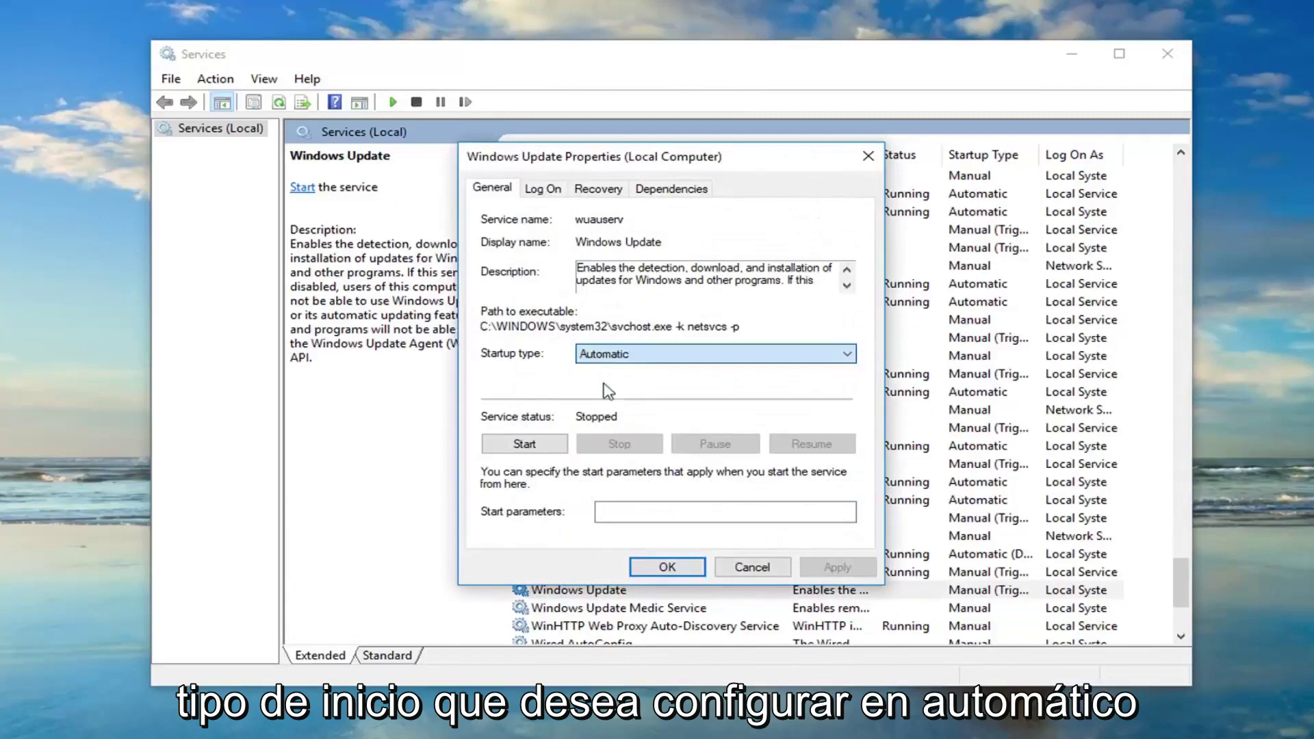
- Start the Windows Update service, apply the changes and close its properties
{"action": "left_click", "coordinate": [523, 444]}
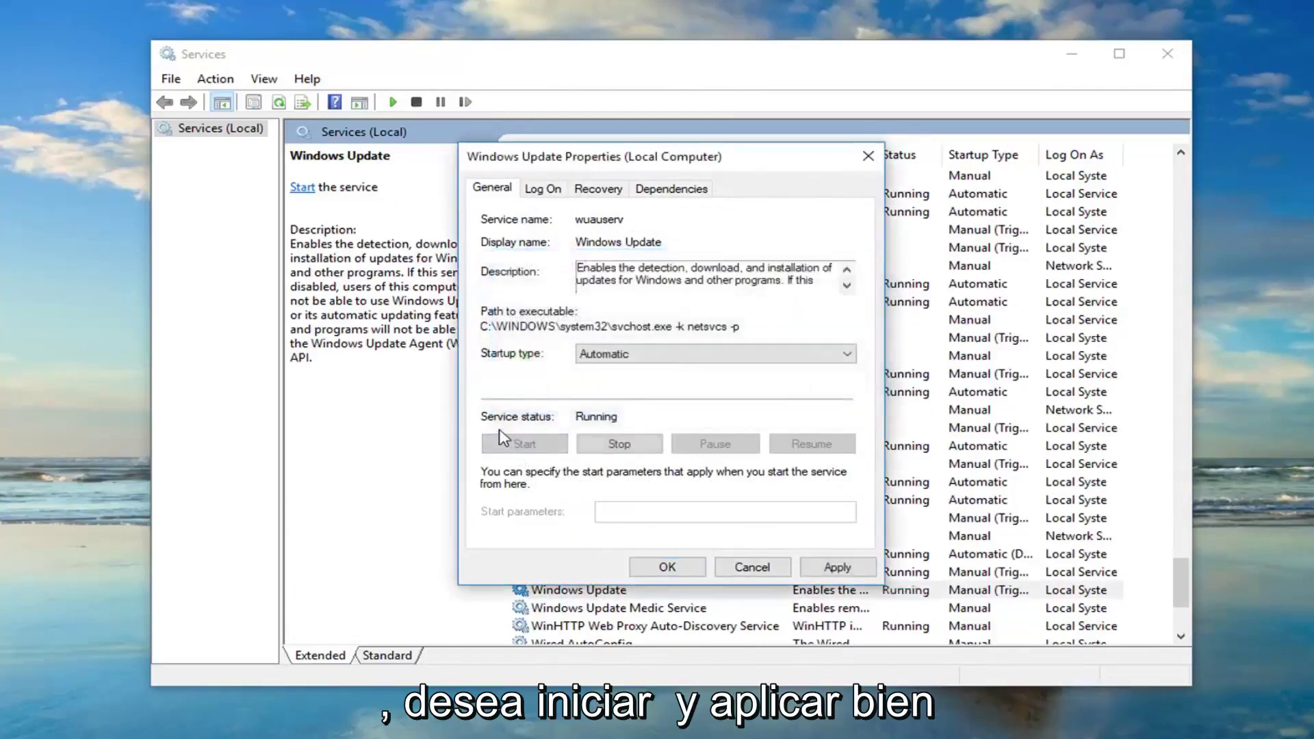
{"action": "left_click", "coordinate": [837, 567]}
{"action": "left_click", "coordinate": [667, 567]}
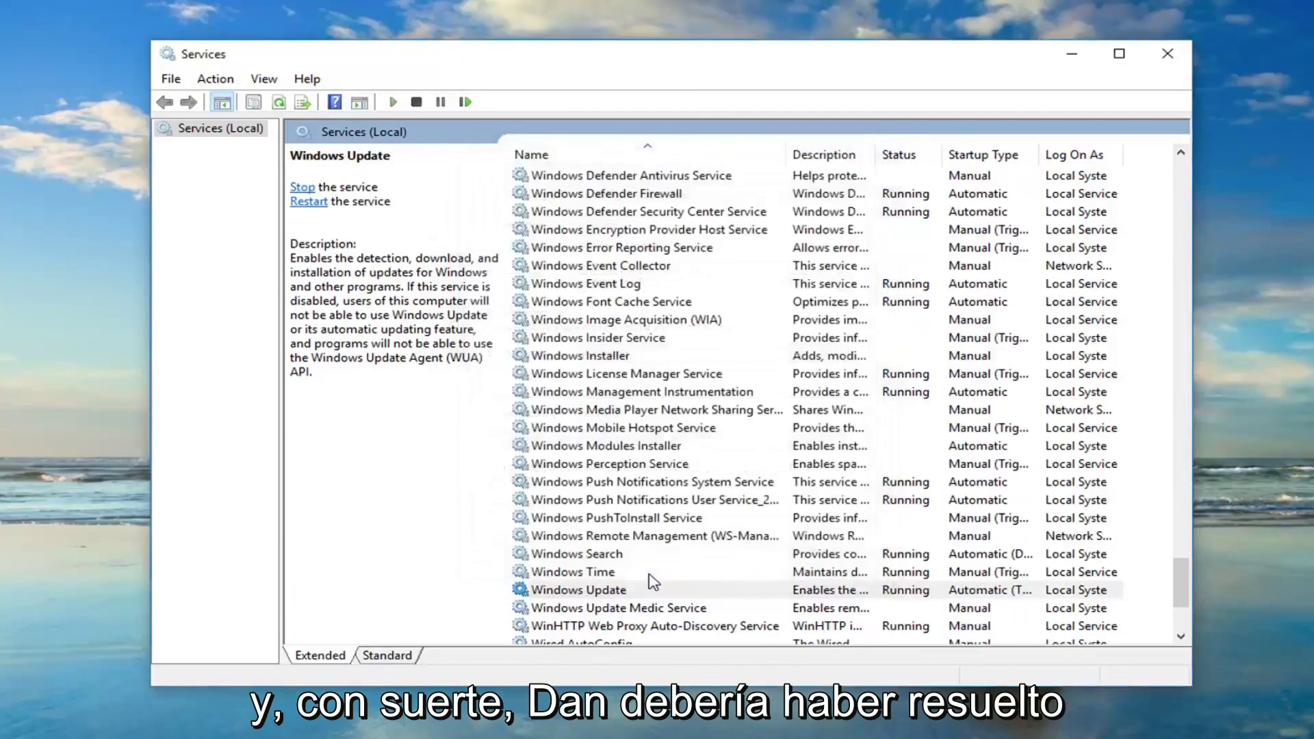